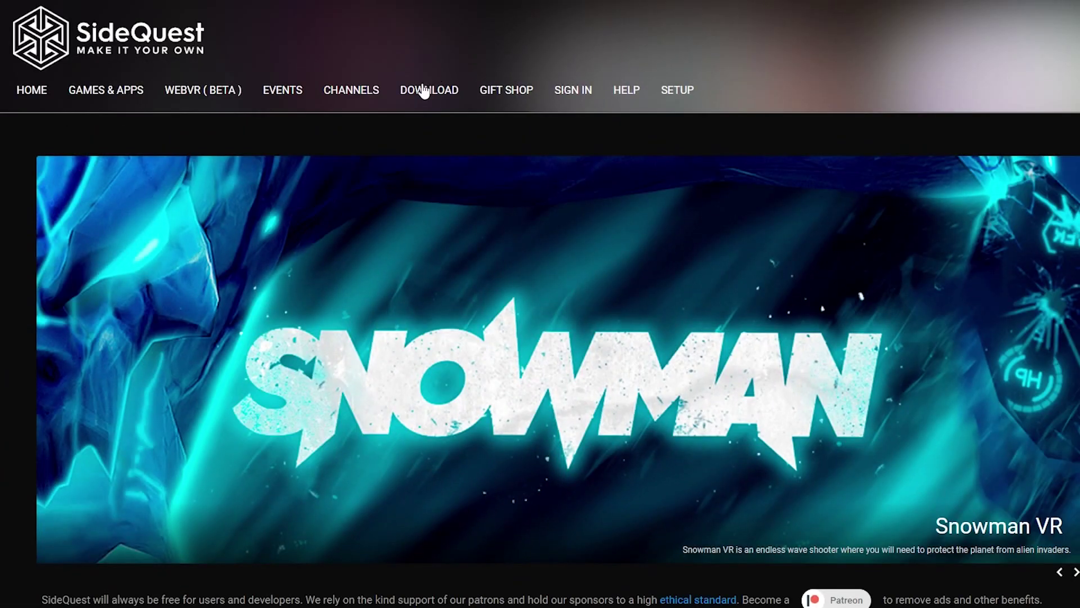
Step: Download the Windows setup SIDEQUEST-SETUP-0.8.7-X64-WIN.EXE from the SideQuest download page
click(424, 91)
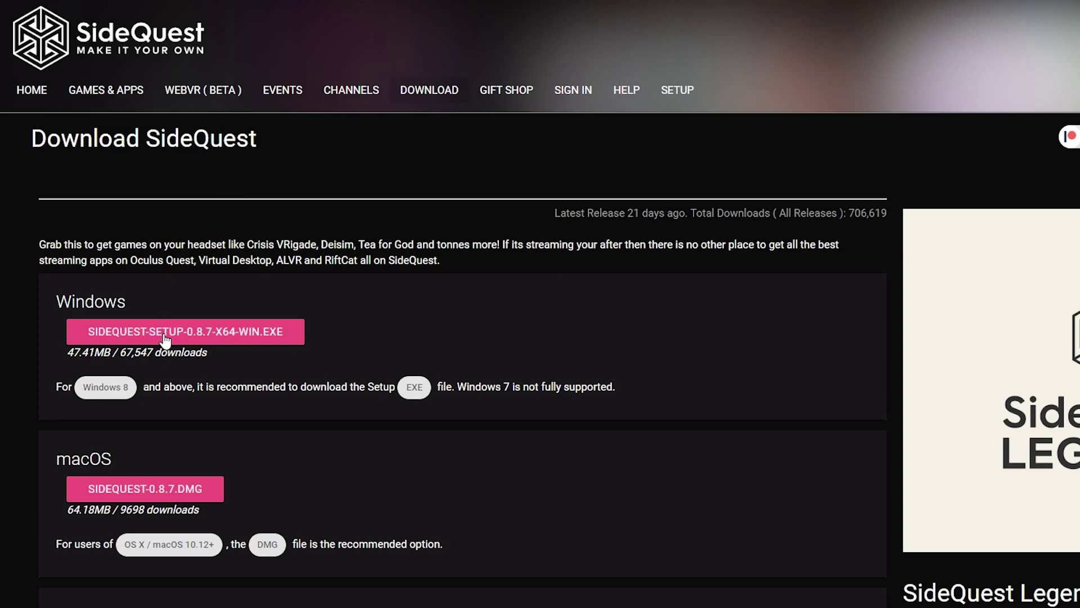
click(165, 335)
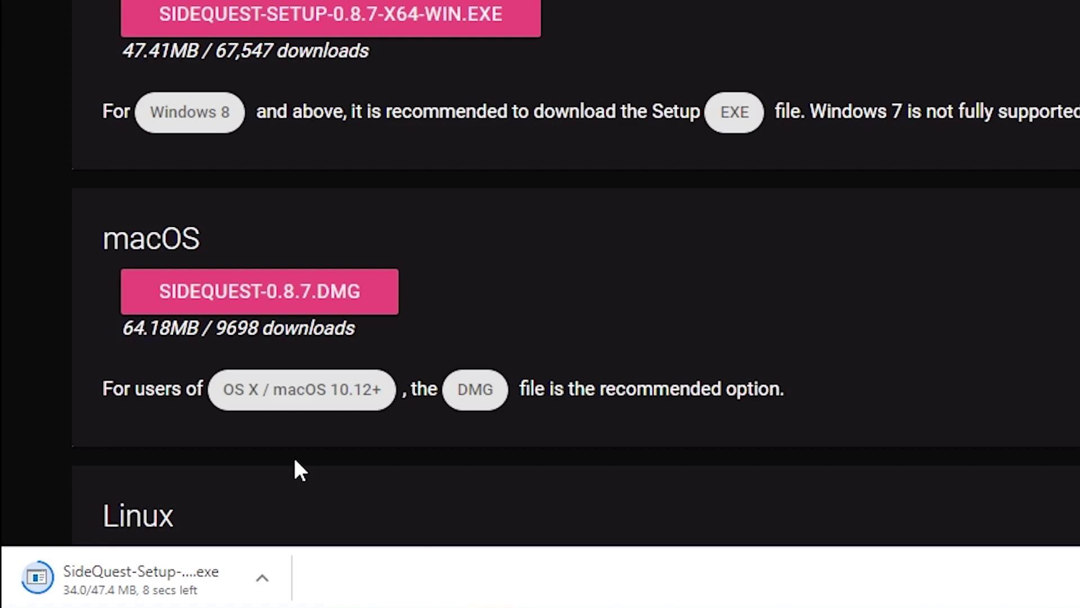
Step: Run the SideQuest 0.8.7 setup for the current user only in the default folder, closing the running SideQuest
click(158, 577)
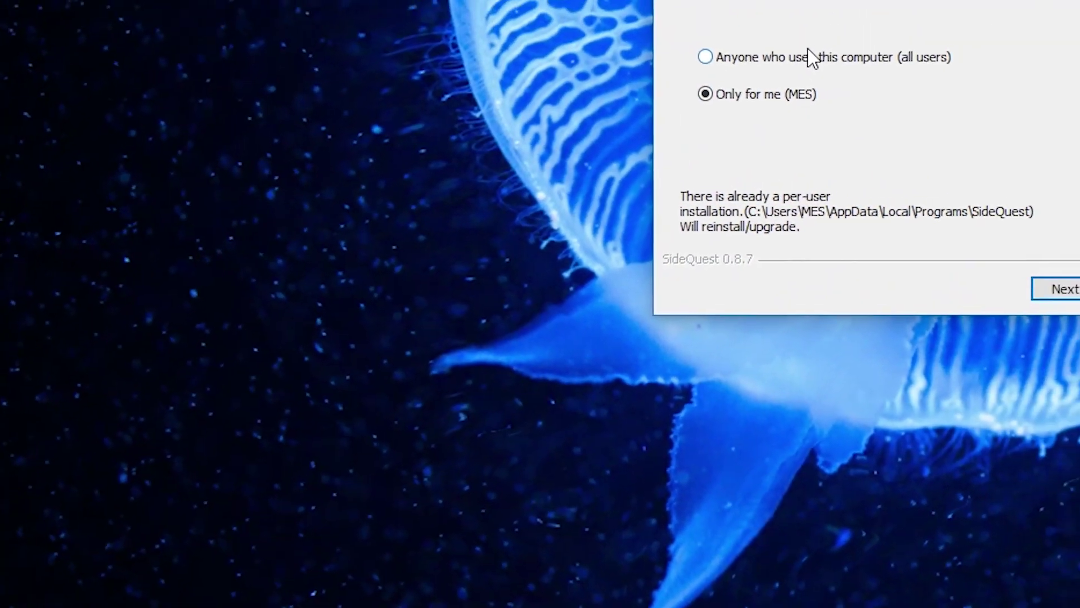
click(808, 53)
click(653, 167)
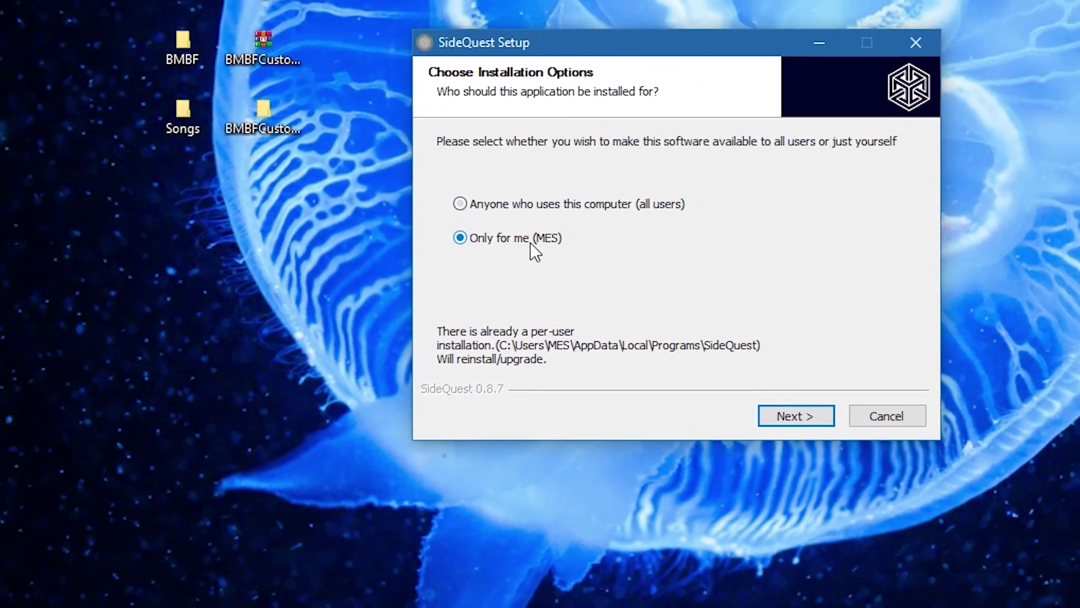
click(939, 353)
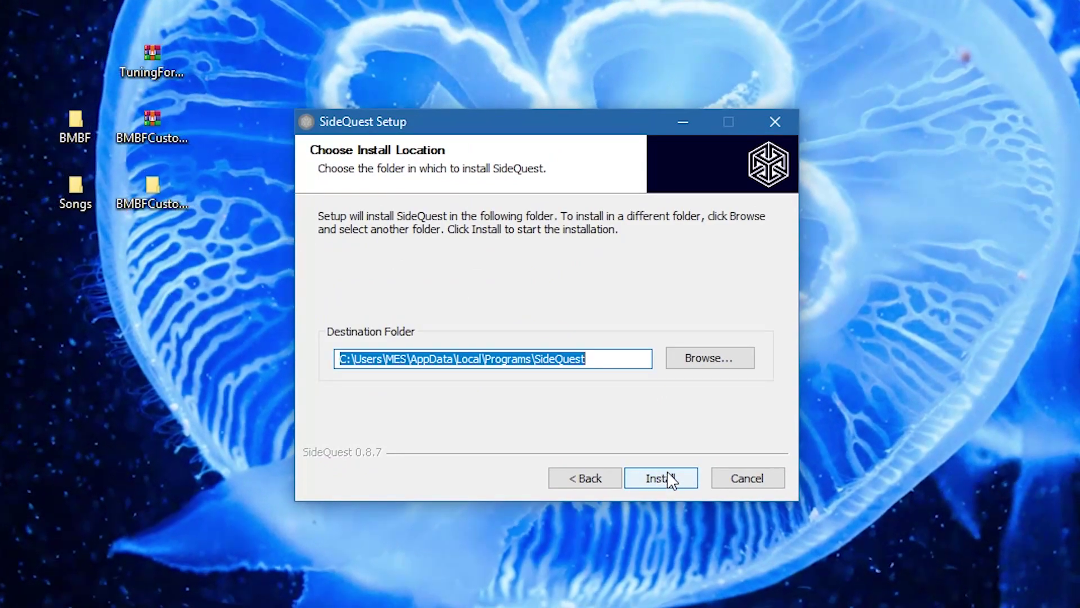
click(662, 476)
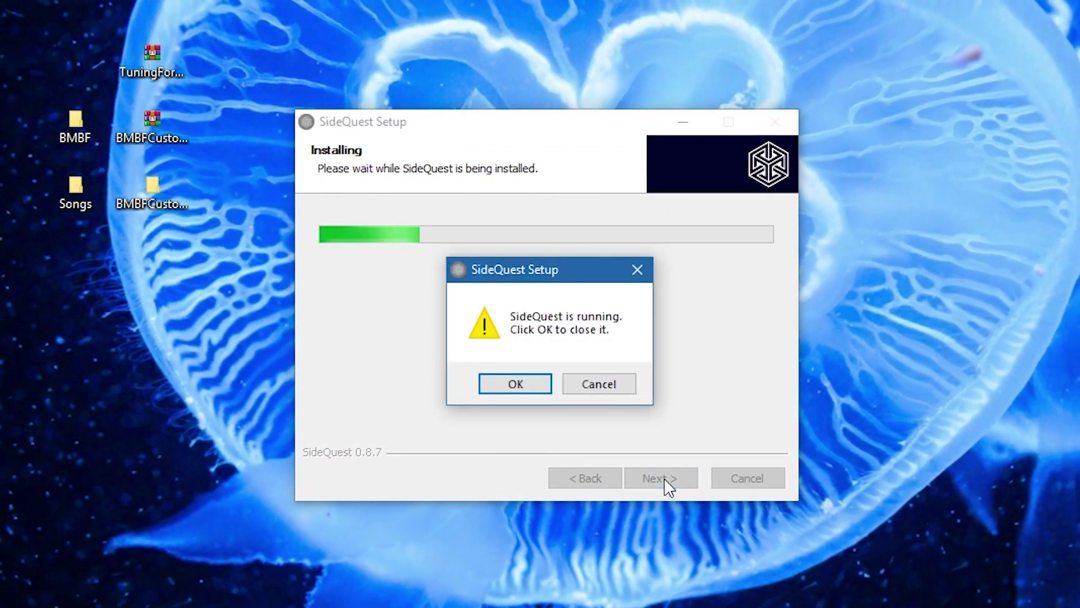
click(493, 386)
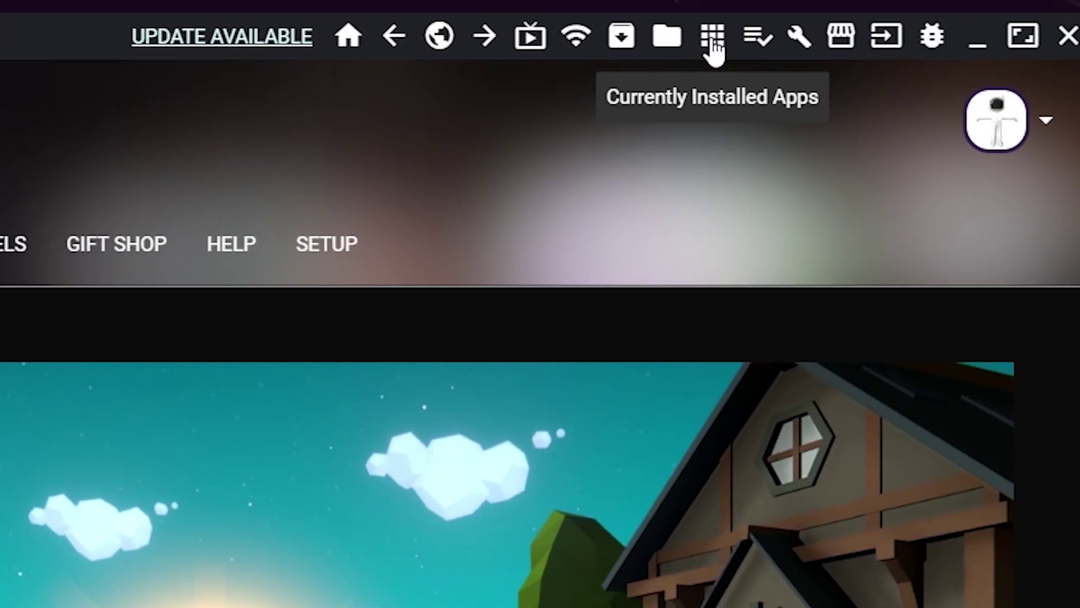
Step: Uninstall BMBF from the headset's list of installed apps
click(794, 48)
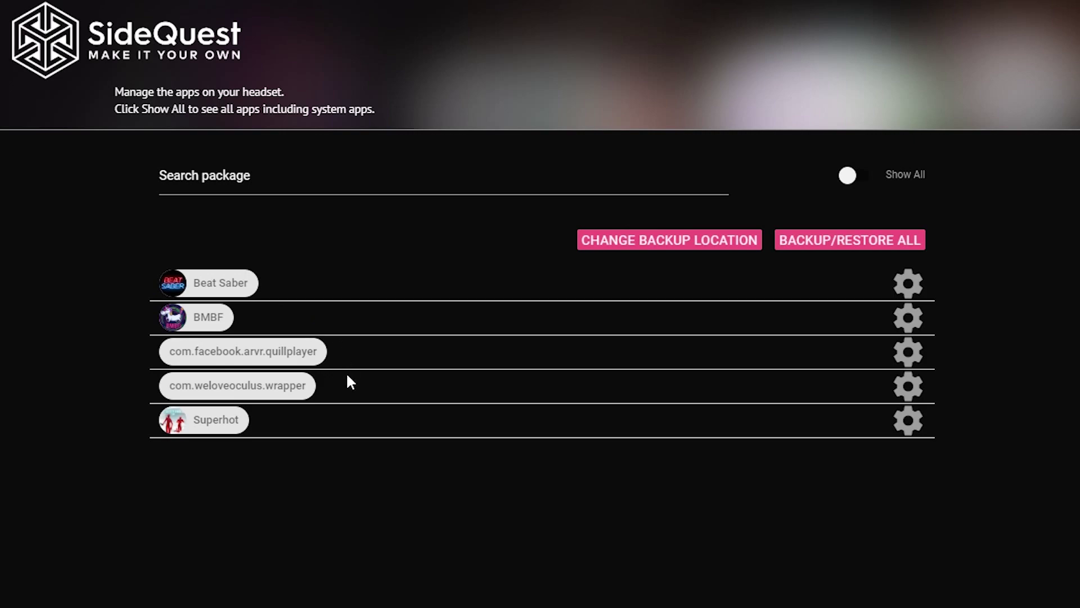
drag(177, 385, 277, 383)
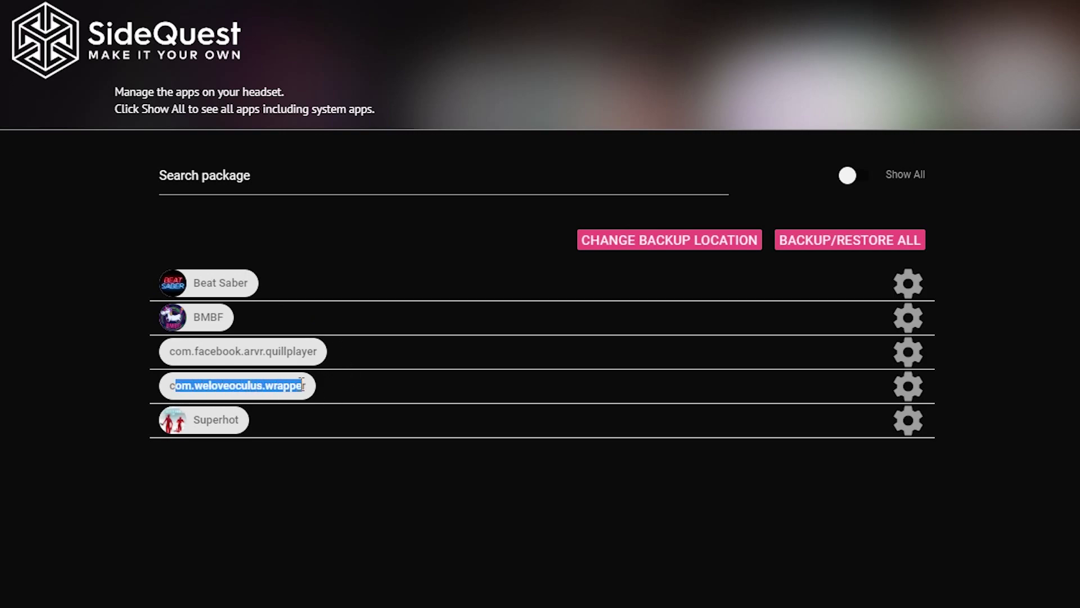
click(208, 388)
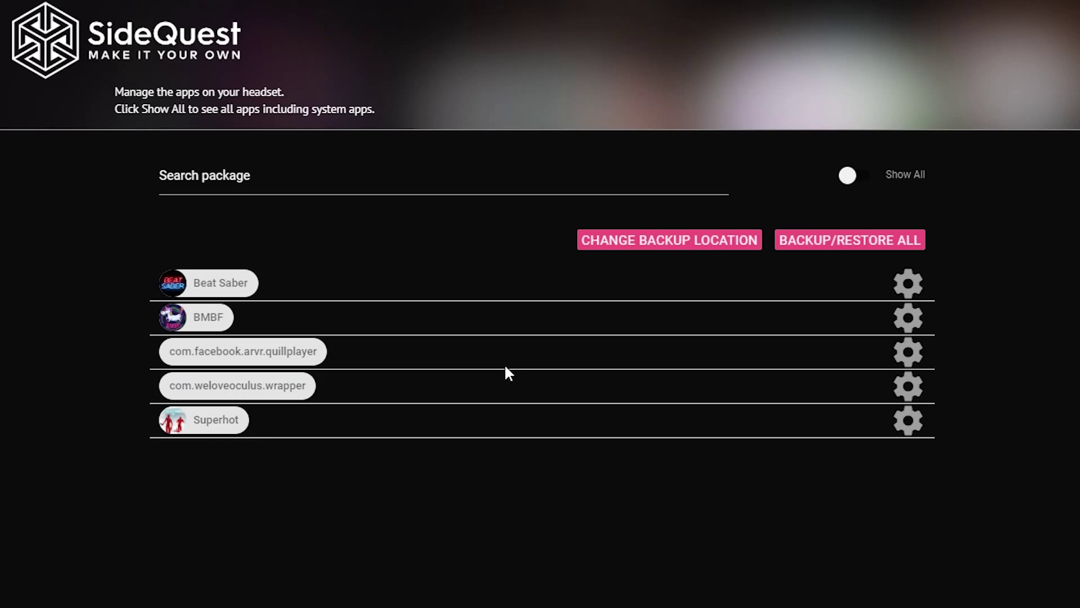
click(908, 316)
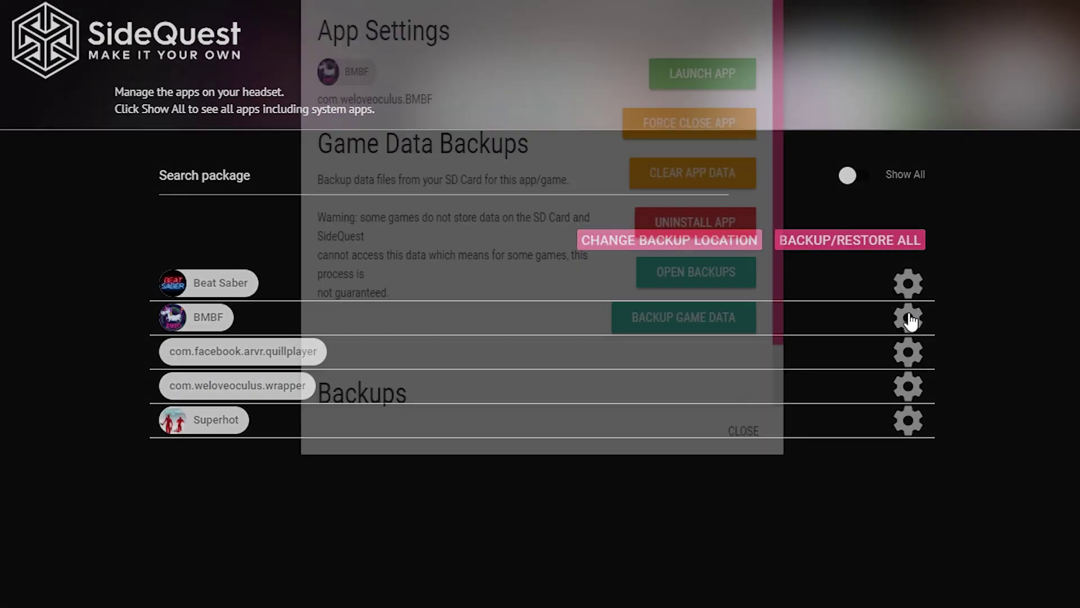
click(758, 254)
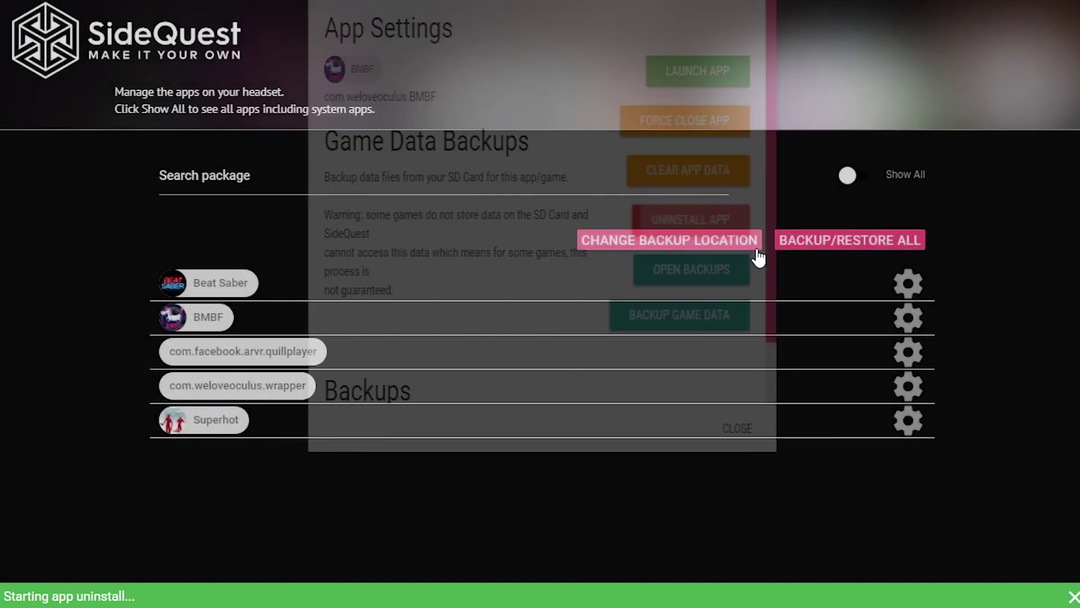
Step: Uninstall Beat Saber from the headset and refresh the installed apps list
click(907, 284)
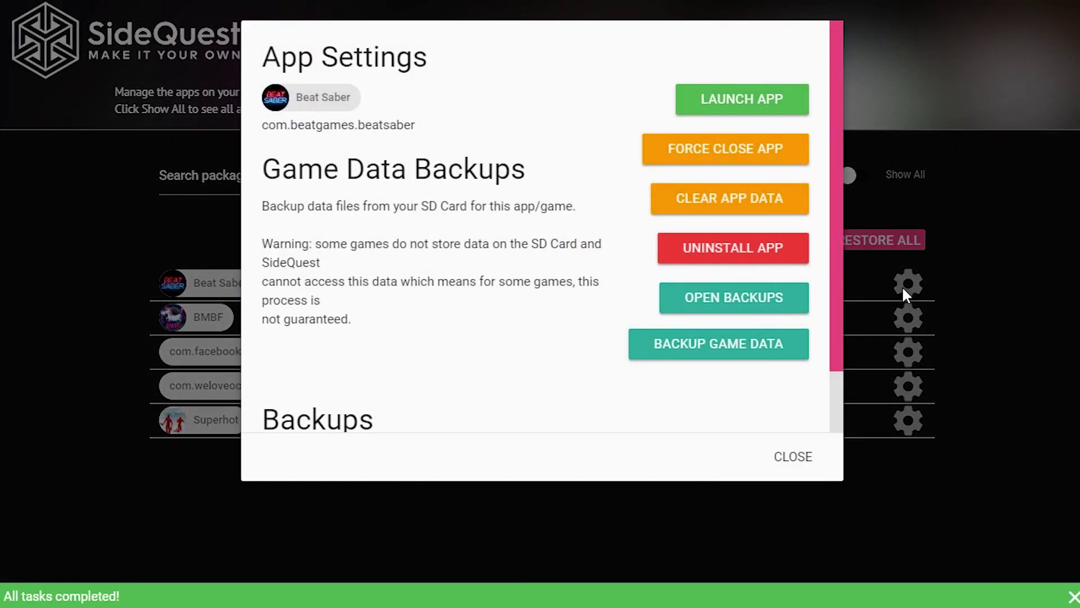
click(726, 253)
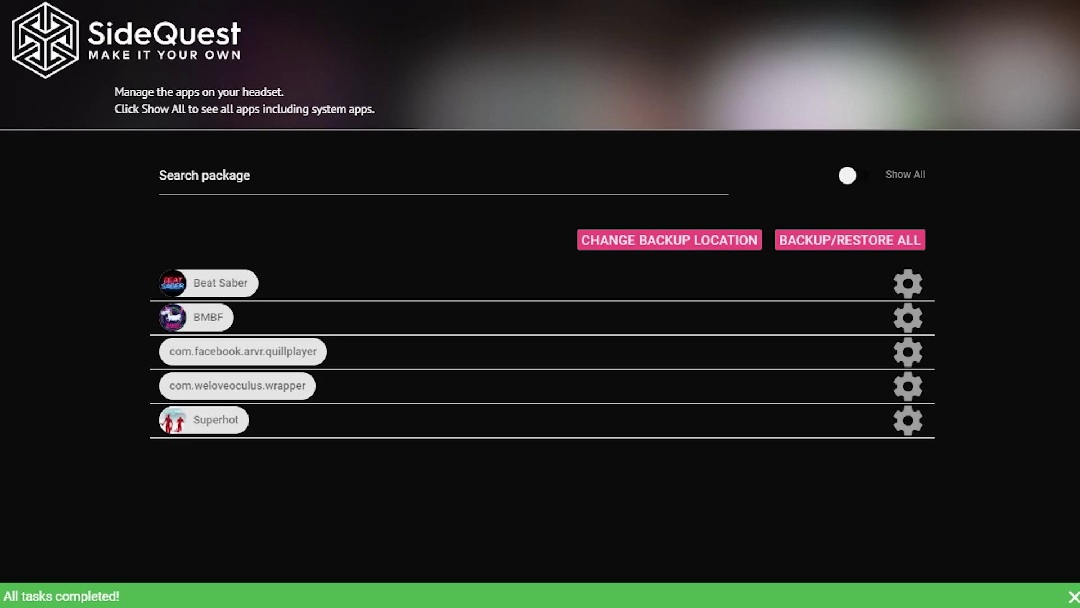
click(607, 4)
click(839, 5)
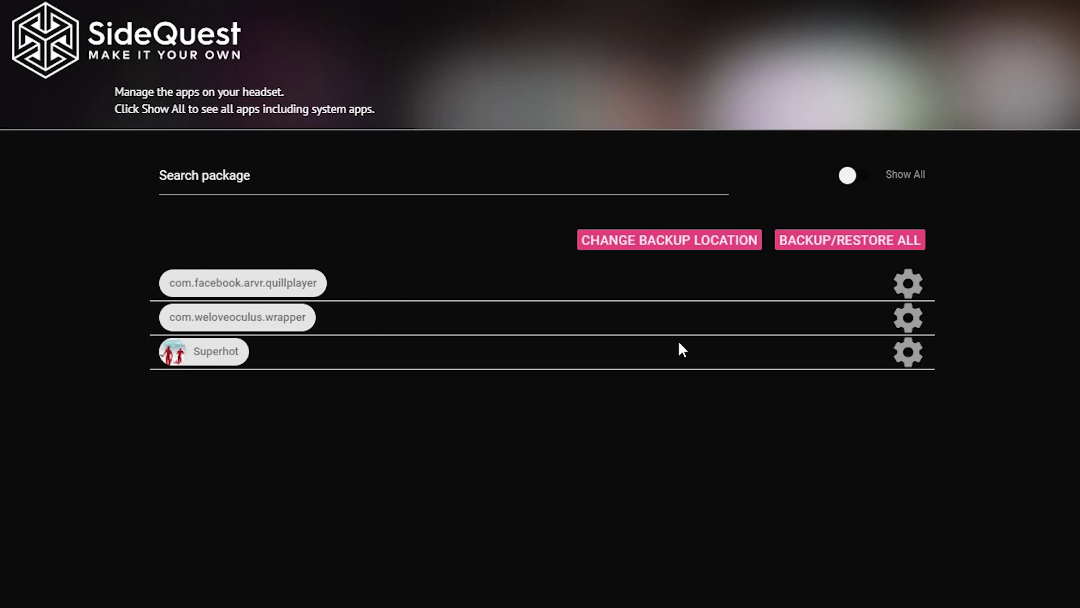
Step: Uninstall the com.weloveoculus.wrapper package and refresh the list to confirm its removal
click(909, 318)
click(725, 256)
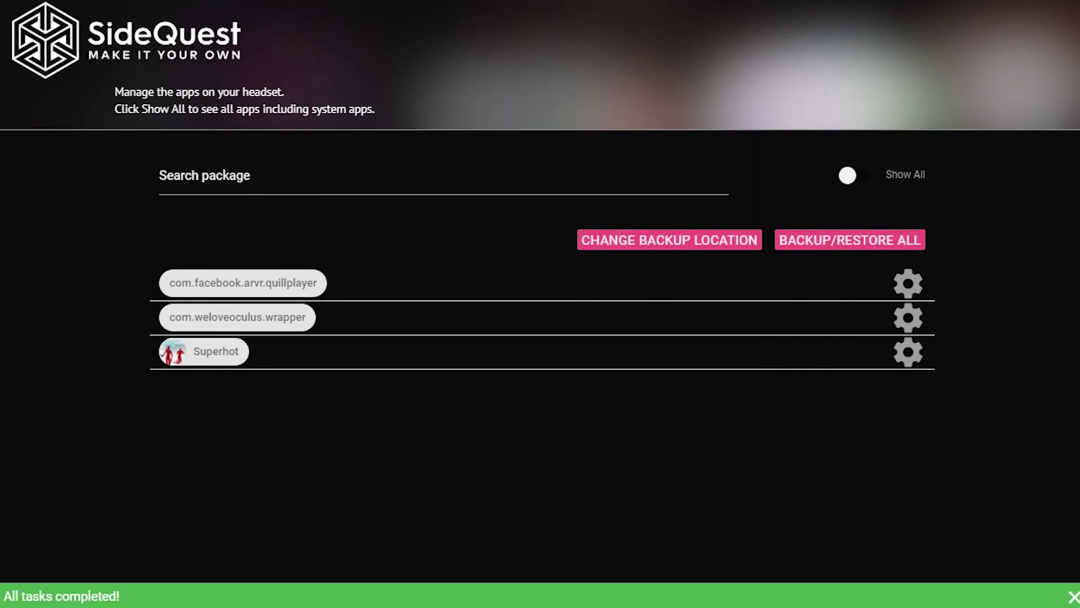
click(607, 3)
click(839, 3)
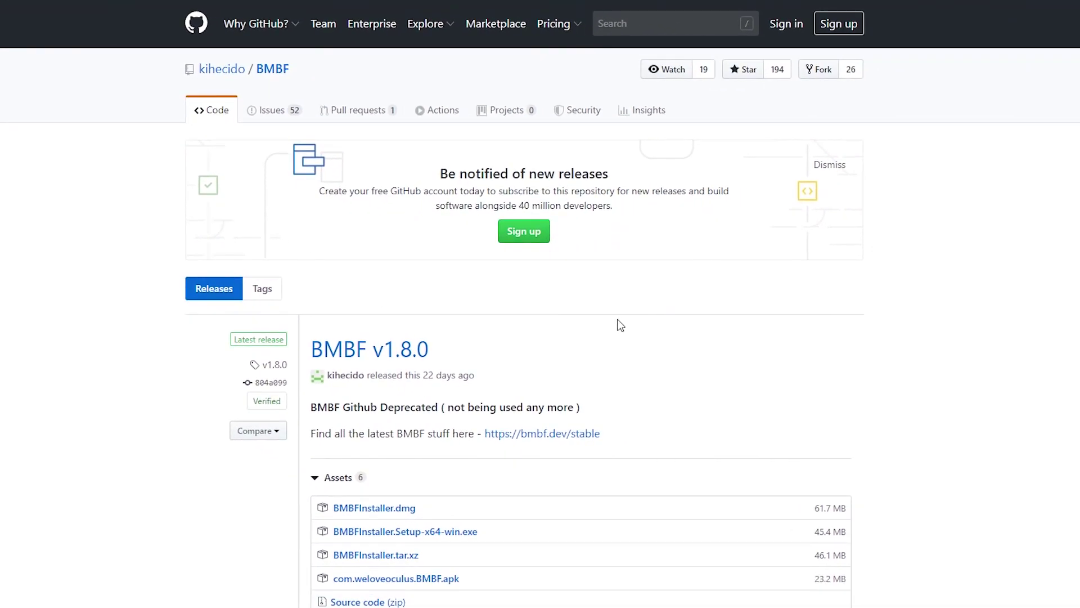
Step: Expand the v1.7.0 release's Assets and download BMBF_TVWrapper.apk
scroll(621, 325, down, 9)
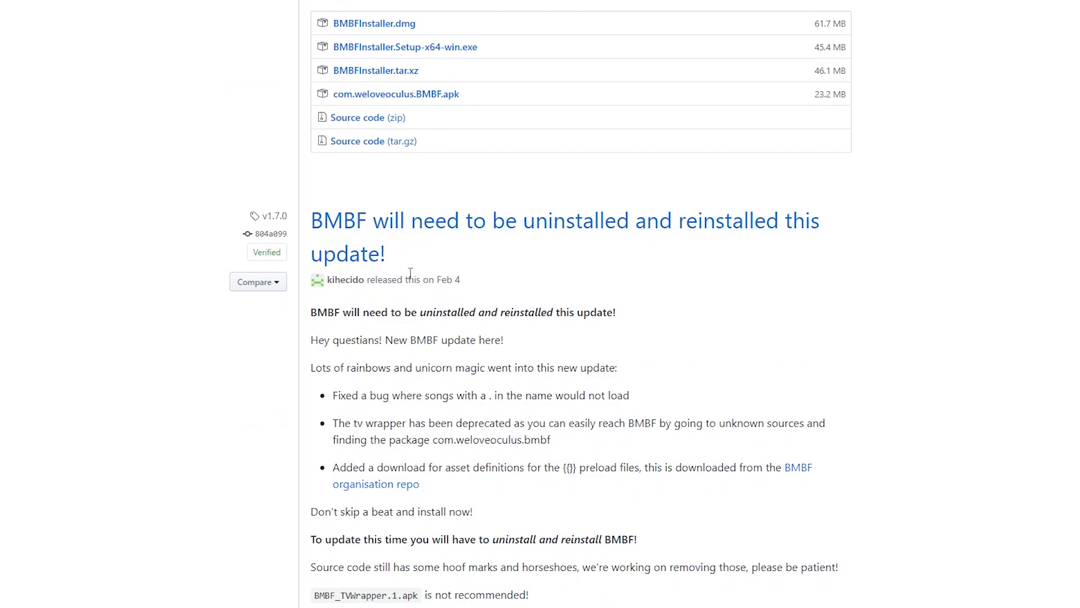
scroll(386, 433, down, 5)
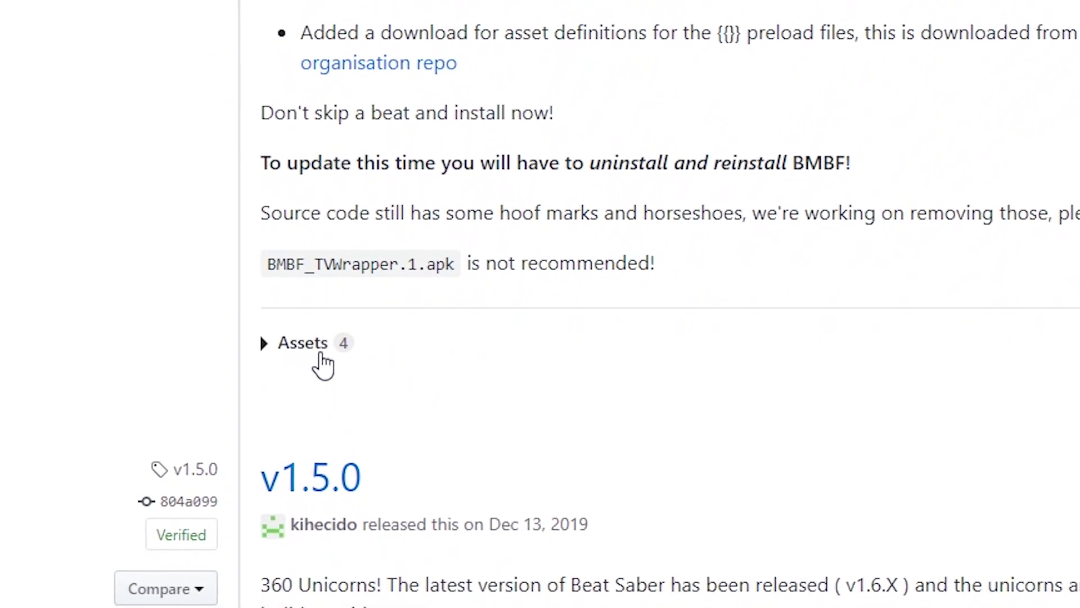
click(321, 354)
scroll(394, 360, down, 5)
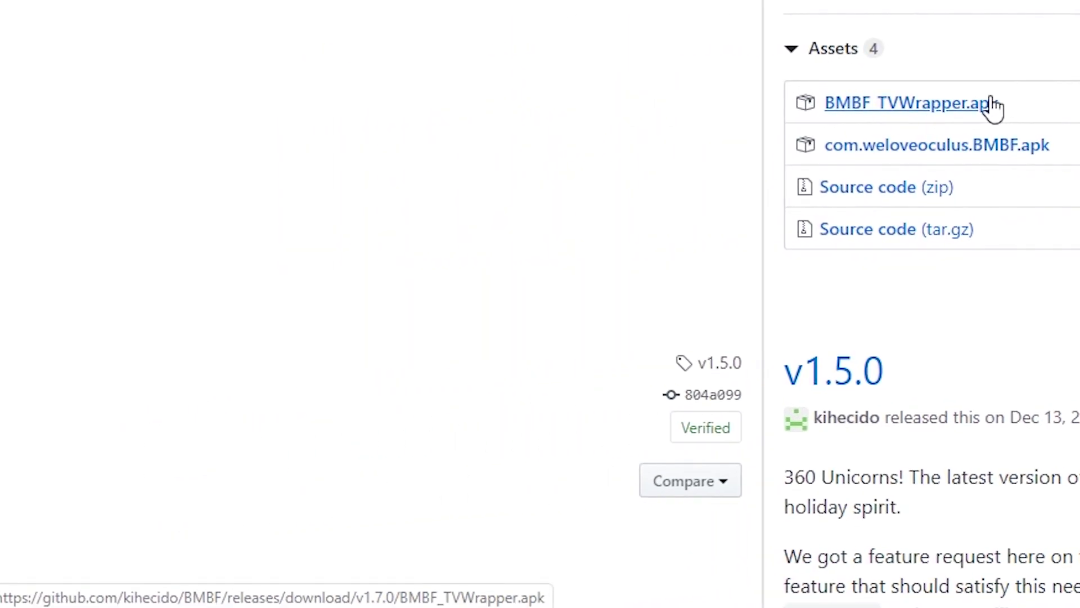
click(994, 106)
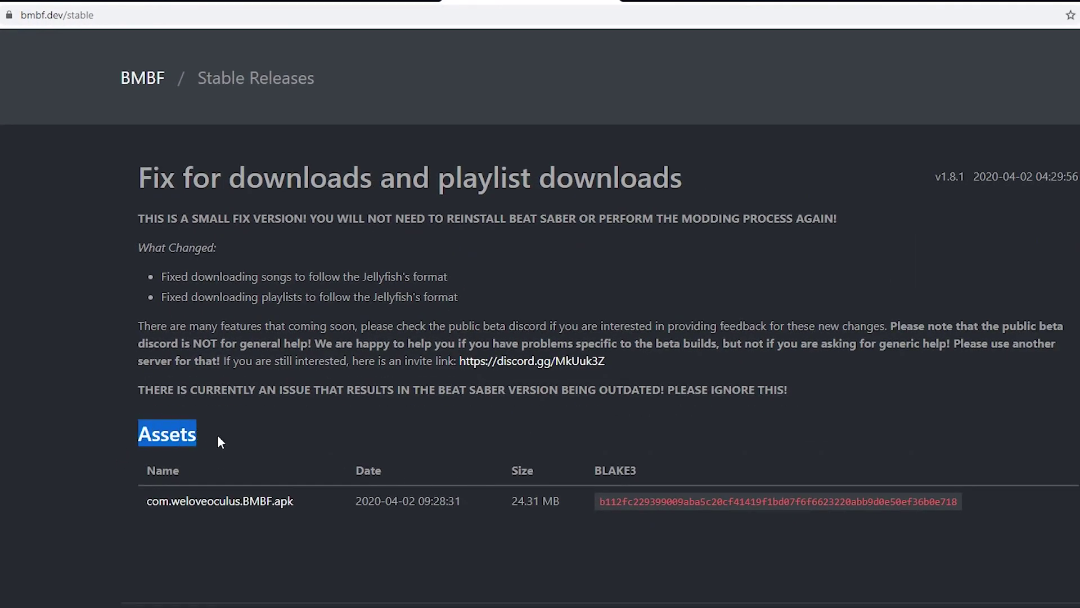
Step: Download the v1.8.1 com.weloveoculus.BMBF.apk (24.31 MB) from bmbf.dev's stable page
click(218, 435)
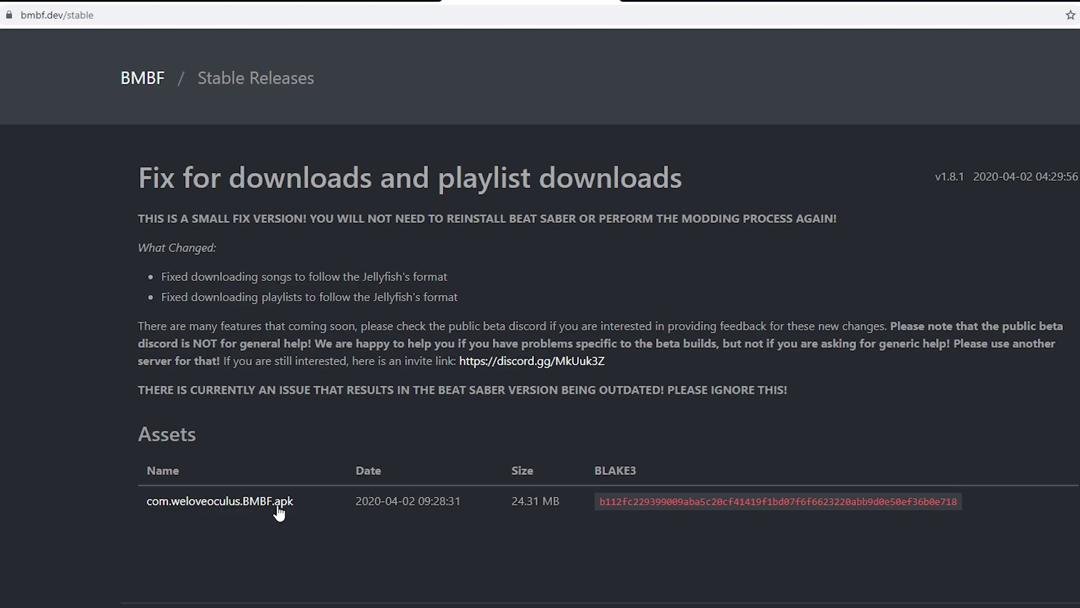
click(278, 508)
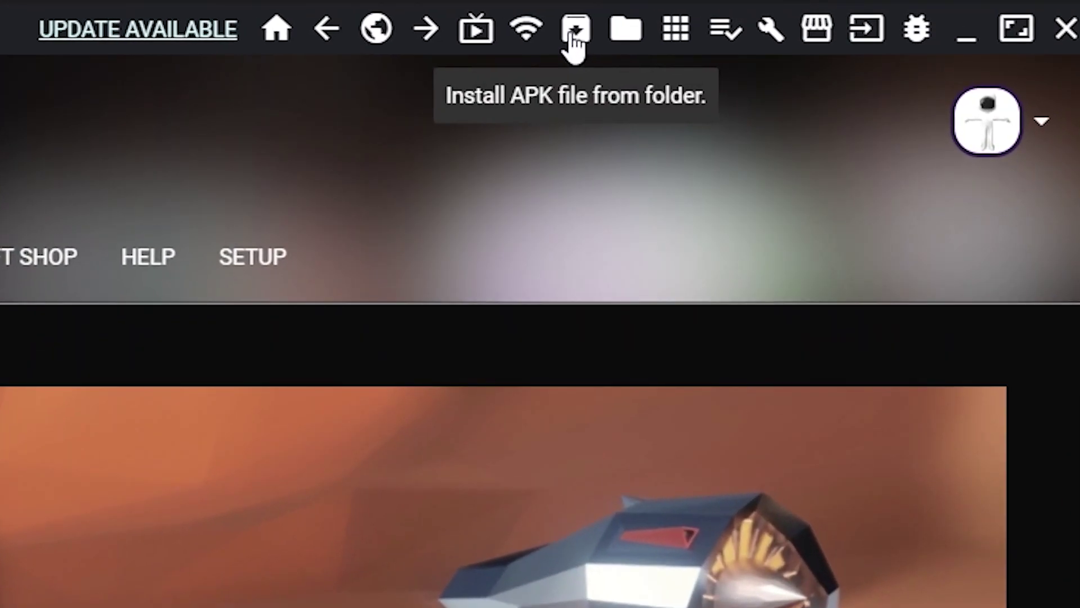
Step: Install the com.weloveoculus.BMBF APK from the Downloads folder onto the Quest
click(574, 31)
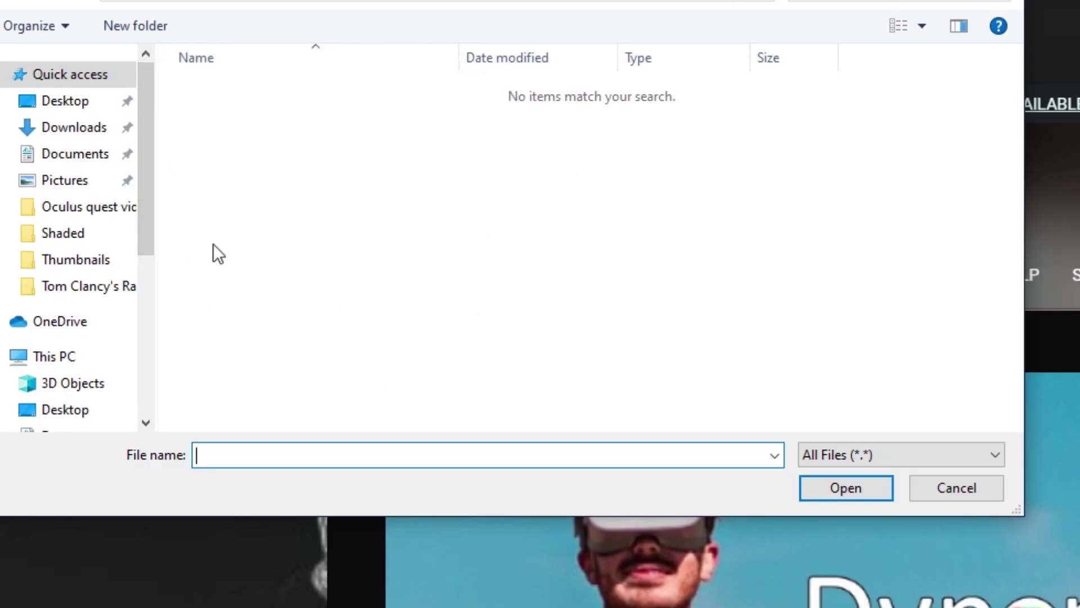
scroll(153, 193, down, 1)
drag(150, 193, 153, 165)
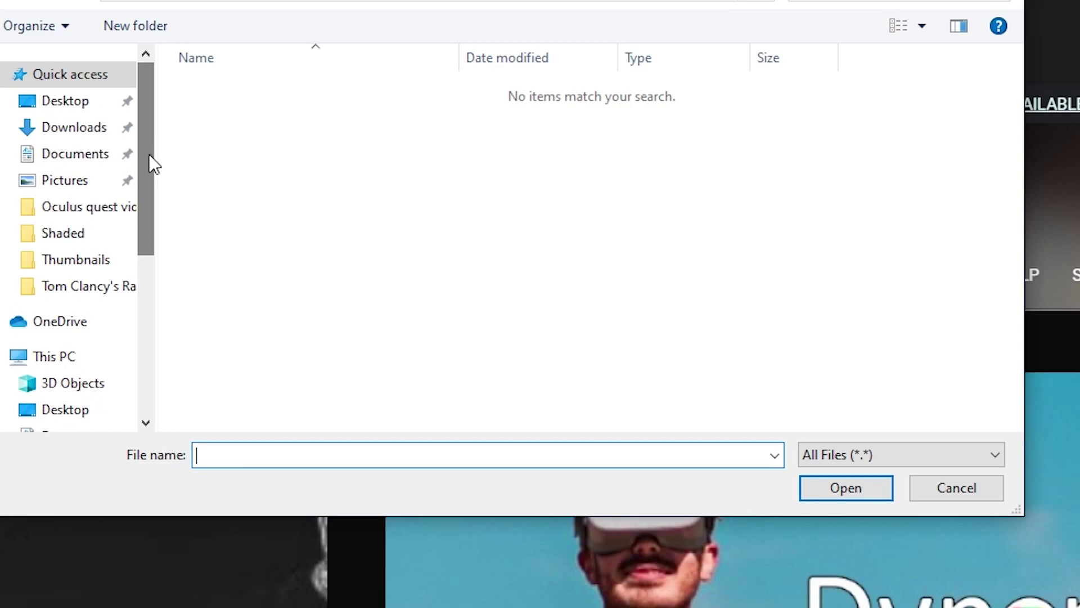
click(68, 130)
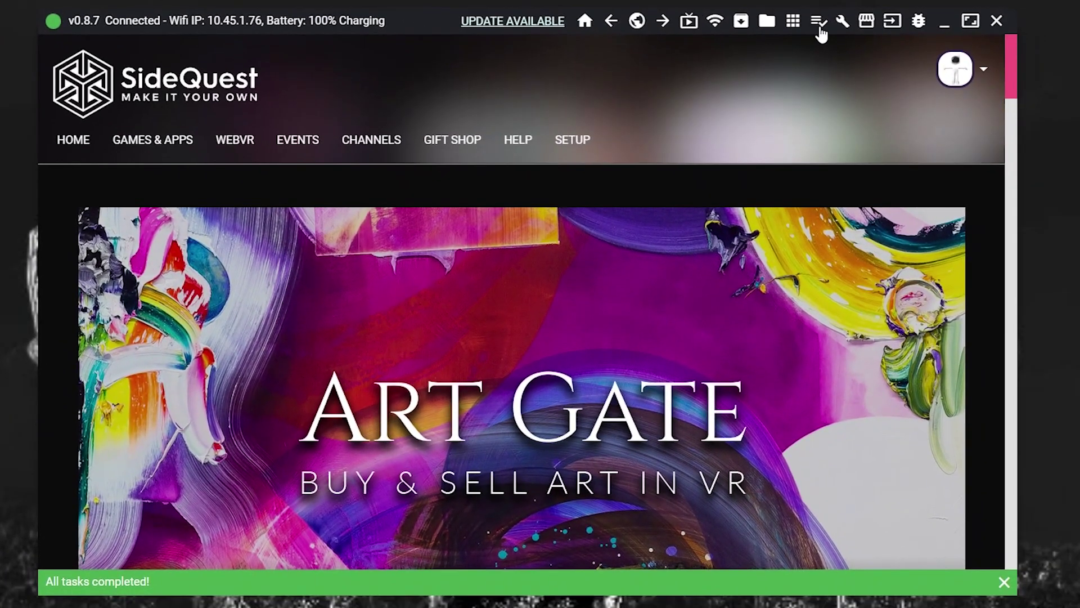
click(742, 21)
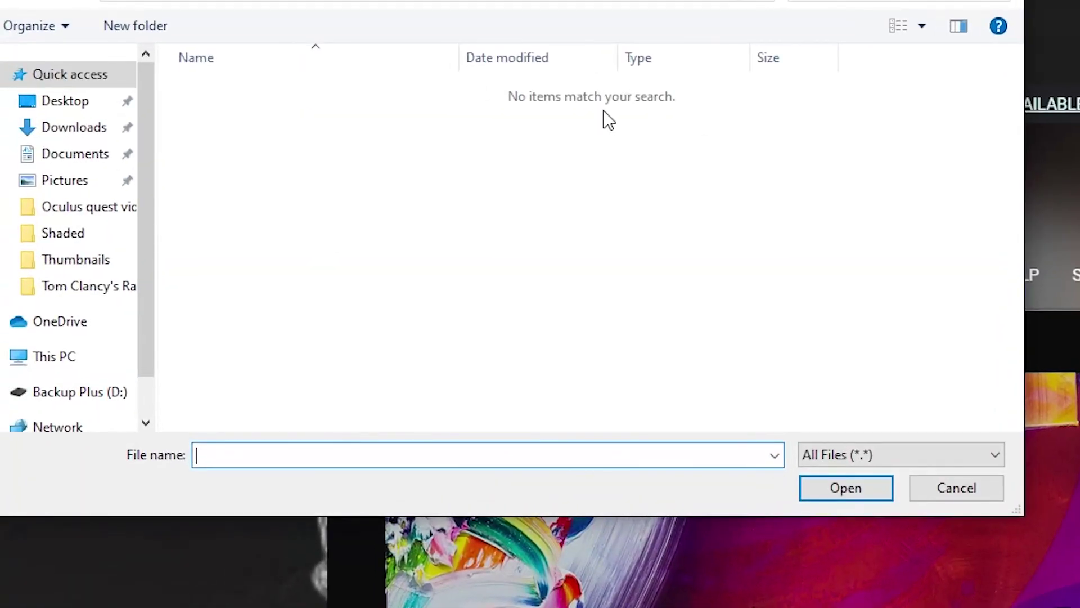
click(83, 135)
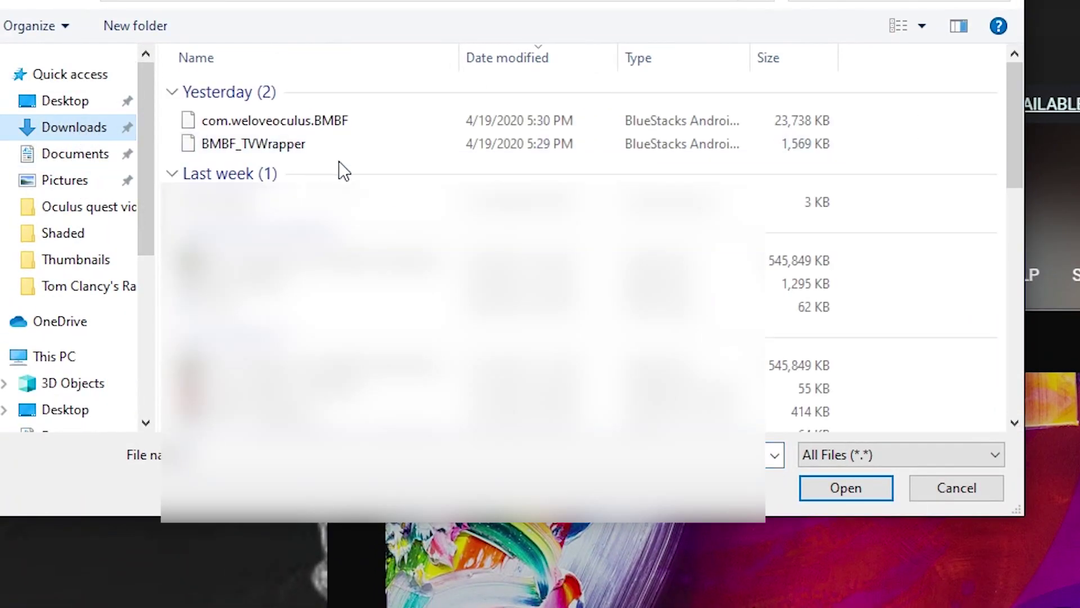
double_click(345, 121)
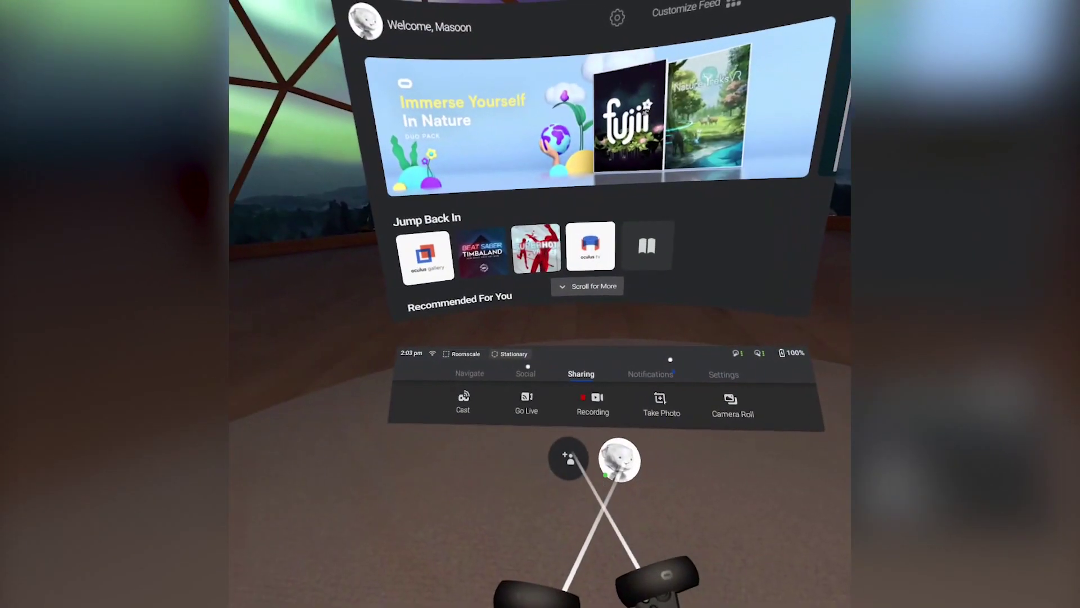
Step: Start installing Beat Saber from the Library's Not Installed titles
click(489, 372)
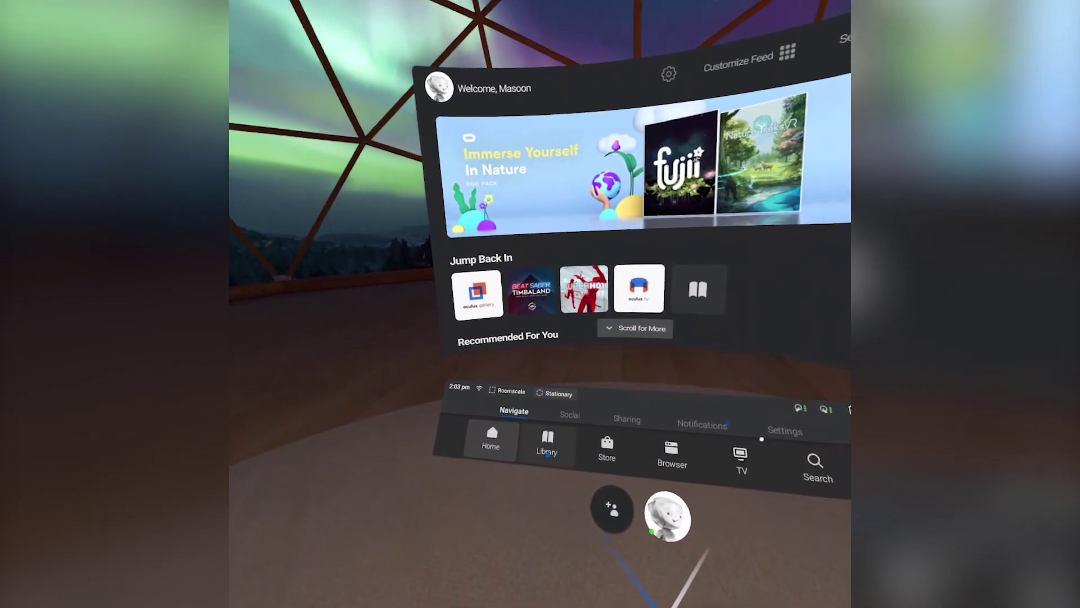
click(547, 453)
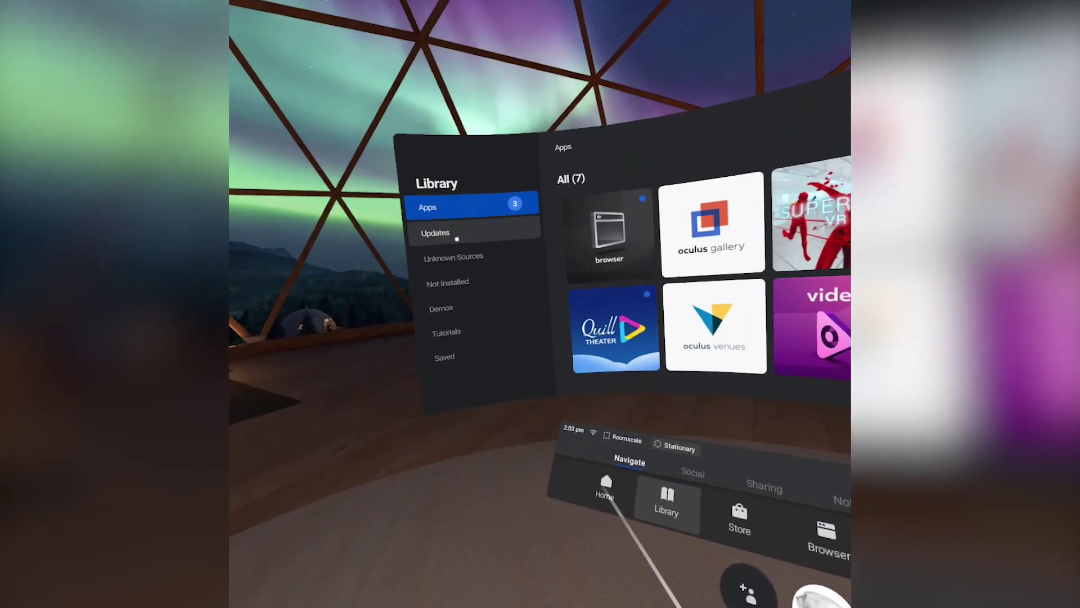
click(450, 236)
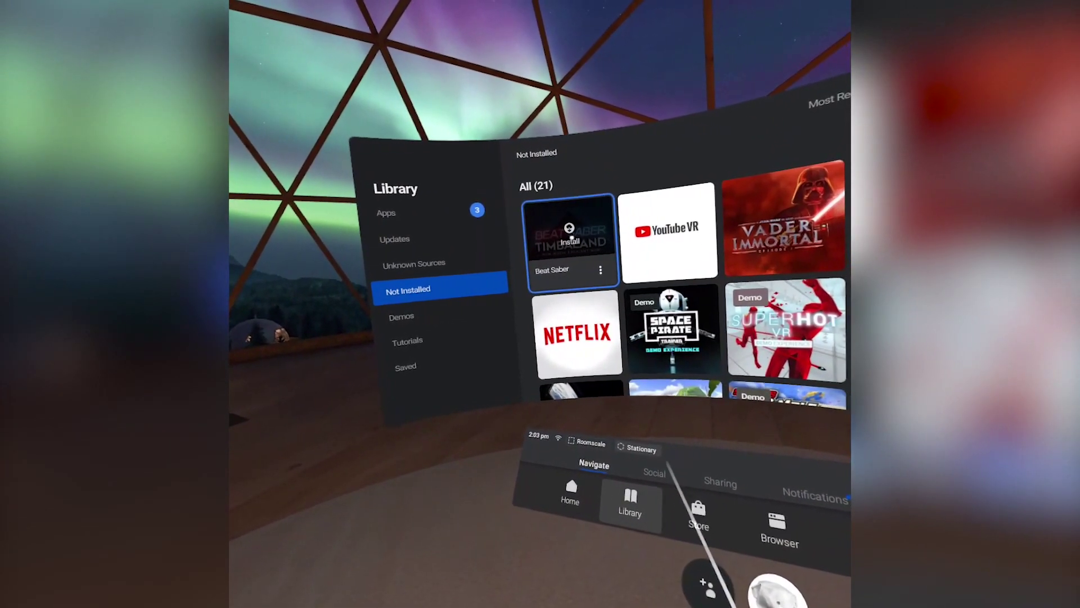
click(563, 234)
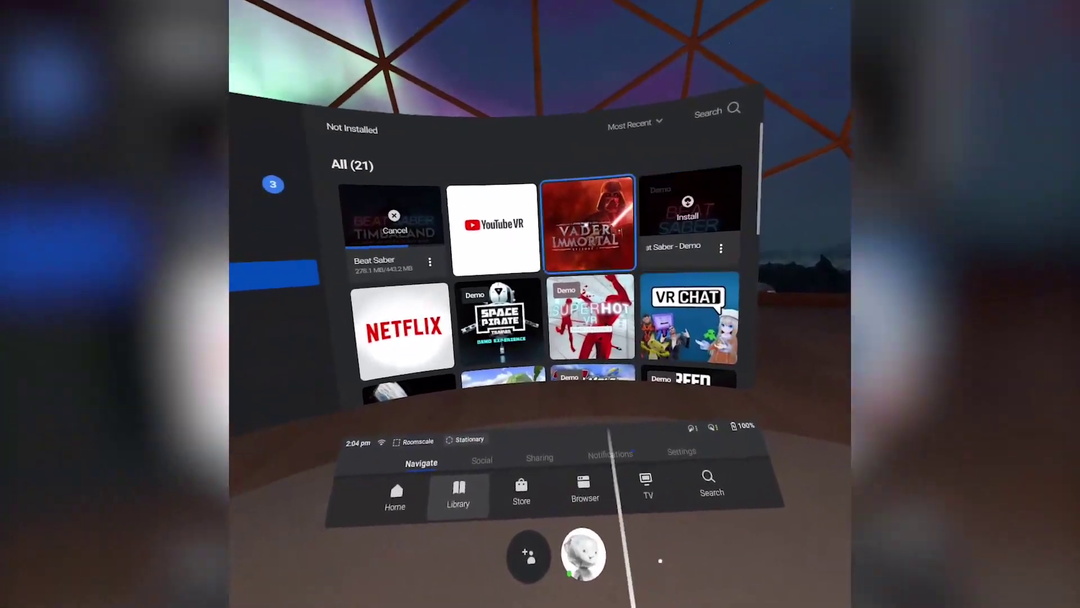
Step: Check Beat Saber's installation progress in Notifications and return to the installed apps list
scroll(594, 229, down, 5)
scroll(594, 229, up, 5)
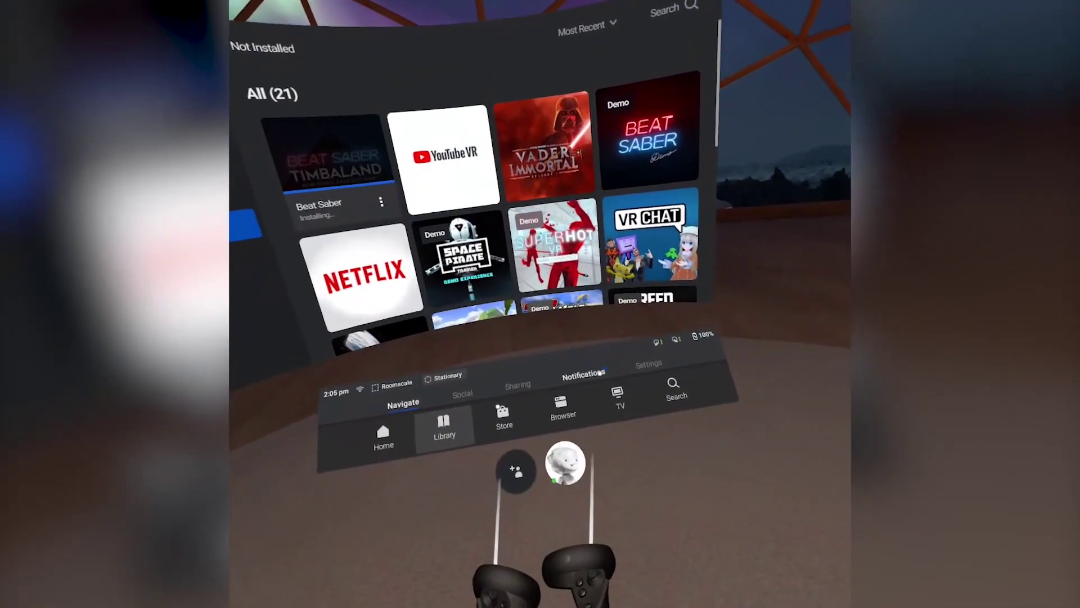
click(789, 541)
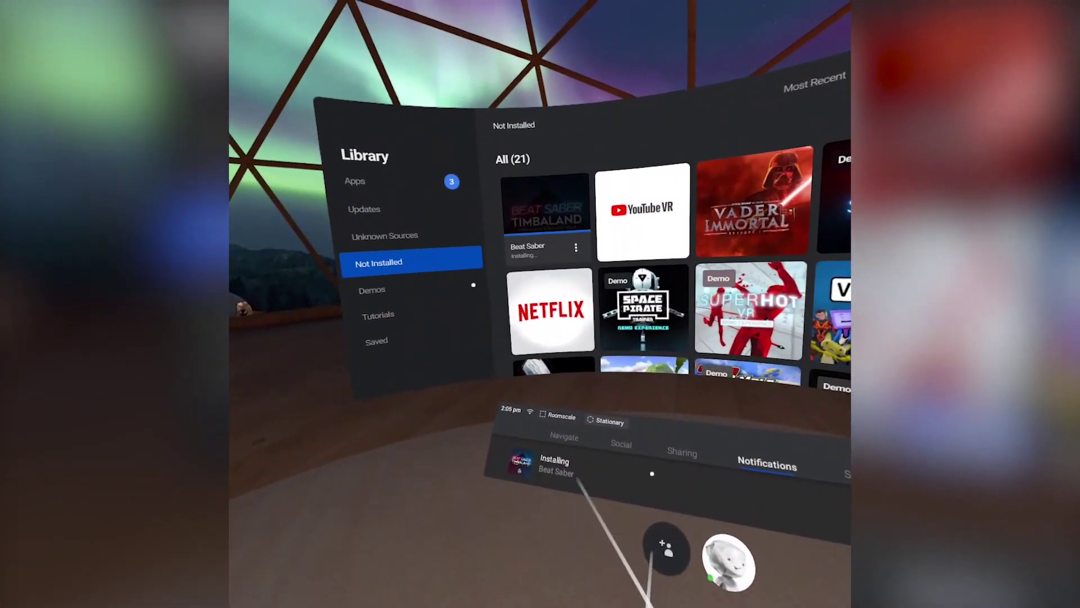
click(409, 161)
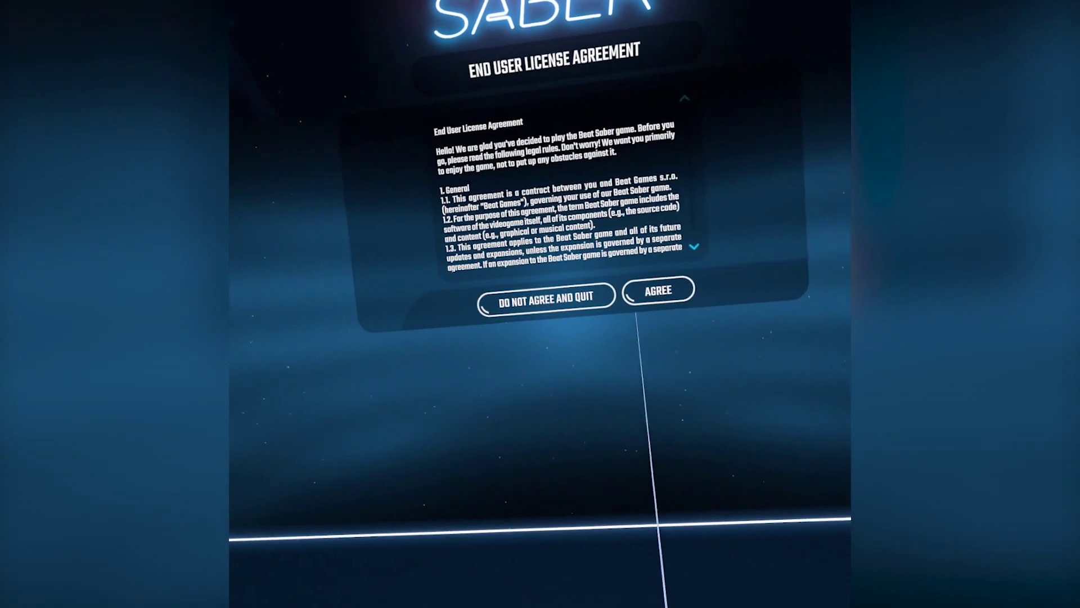
Step: Accept the Beat Saber EULA, view the Solo song list, and exit to the Quest dashboard
click(658, 290)
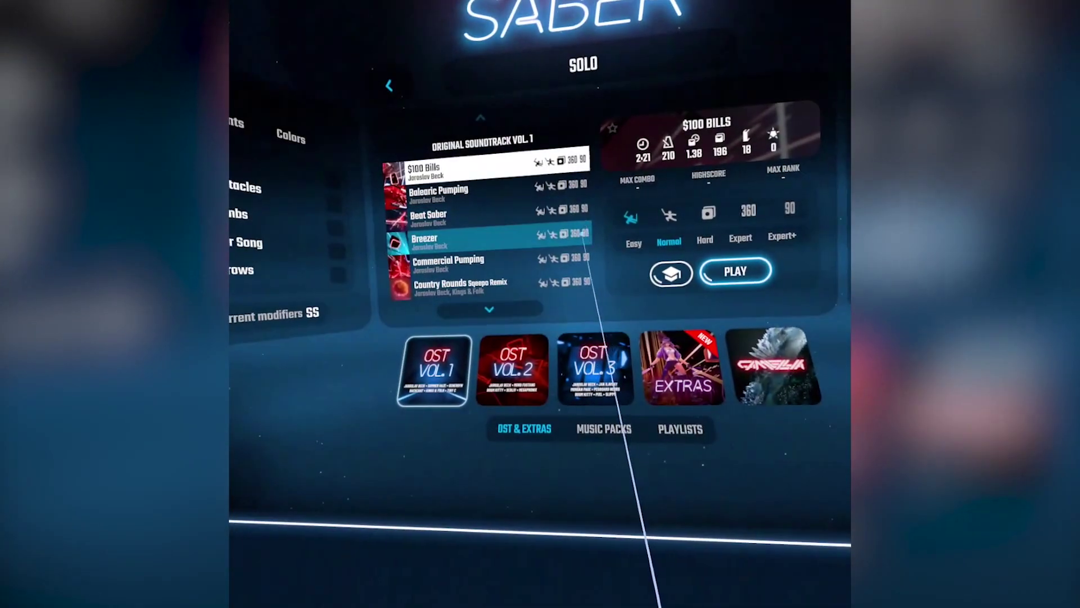
key(super)
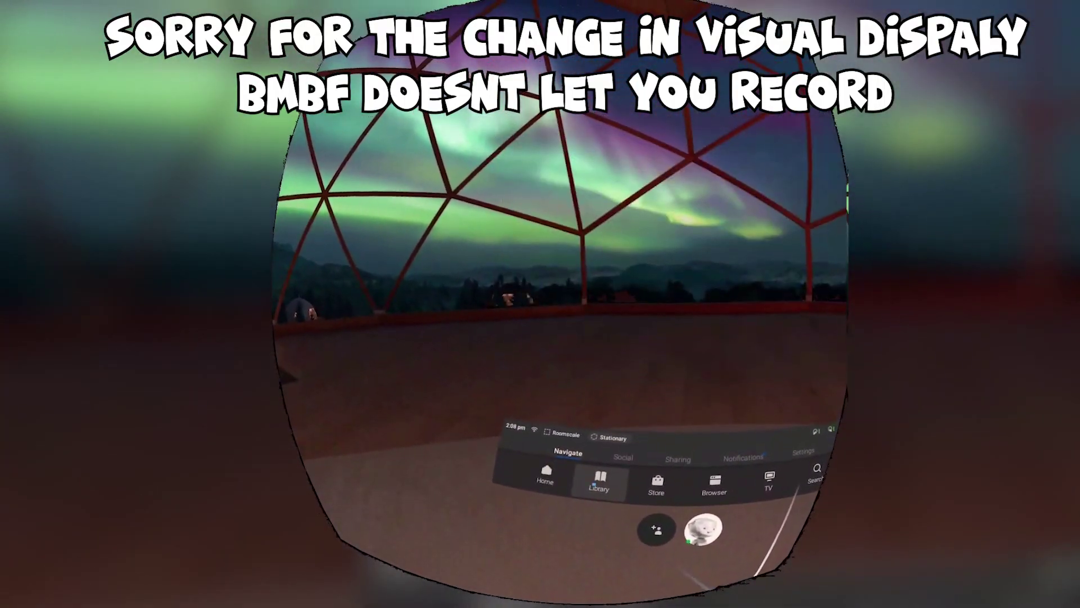
Step: Launch BMBF (com.weloveoculus.BMBF) from the Library's Unknown Sources
click(611, 485)
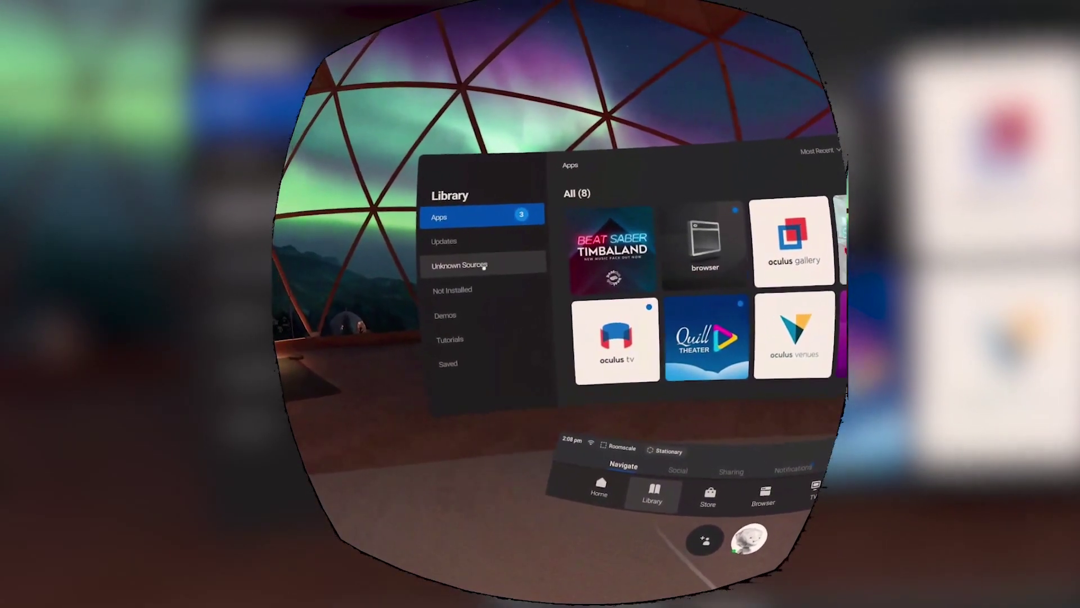
click(484, 275)
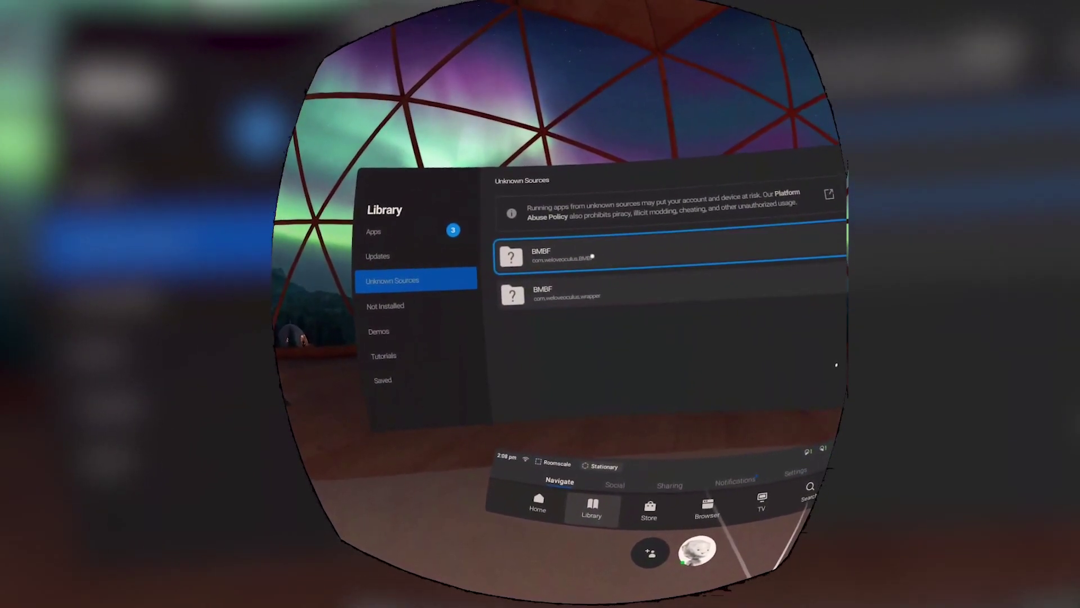
click(590, 259)
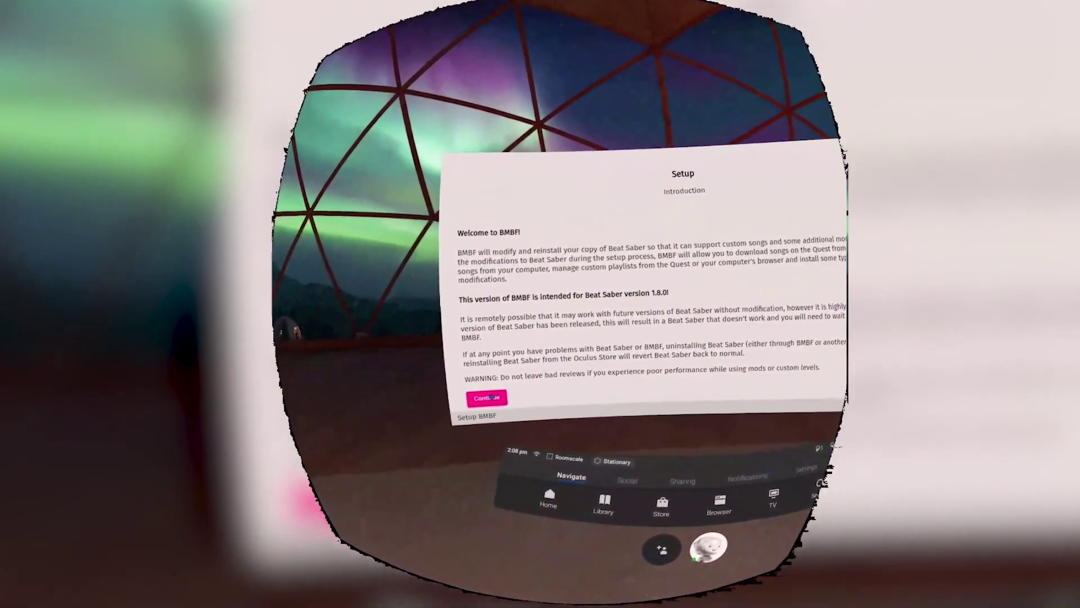
Step: Get past the BMBF setup introduction, uninstall stock Beat Saber with OK, and patch it
click(487, 401)
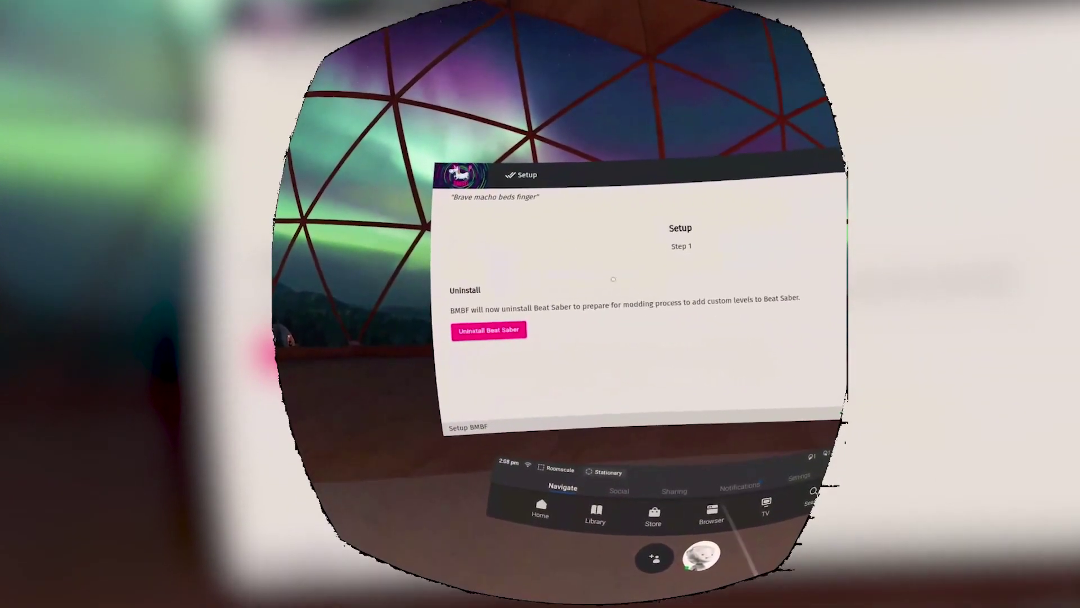
click(508, 325)
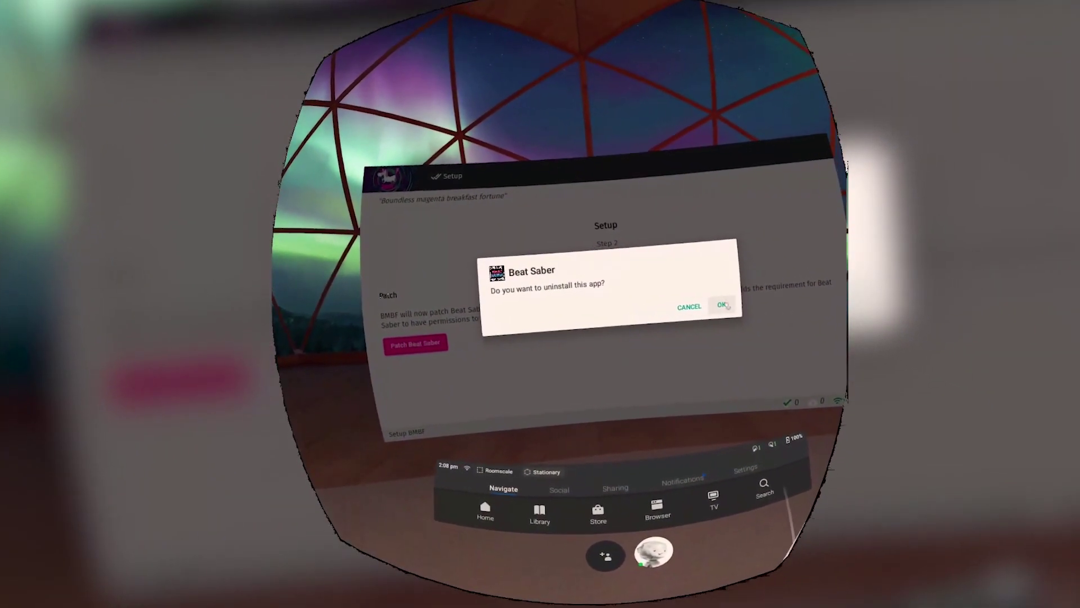
click(723, 305)
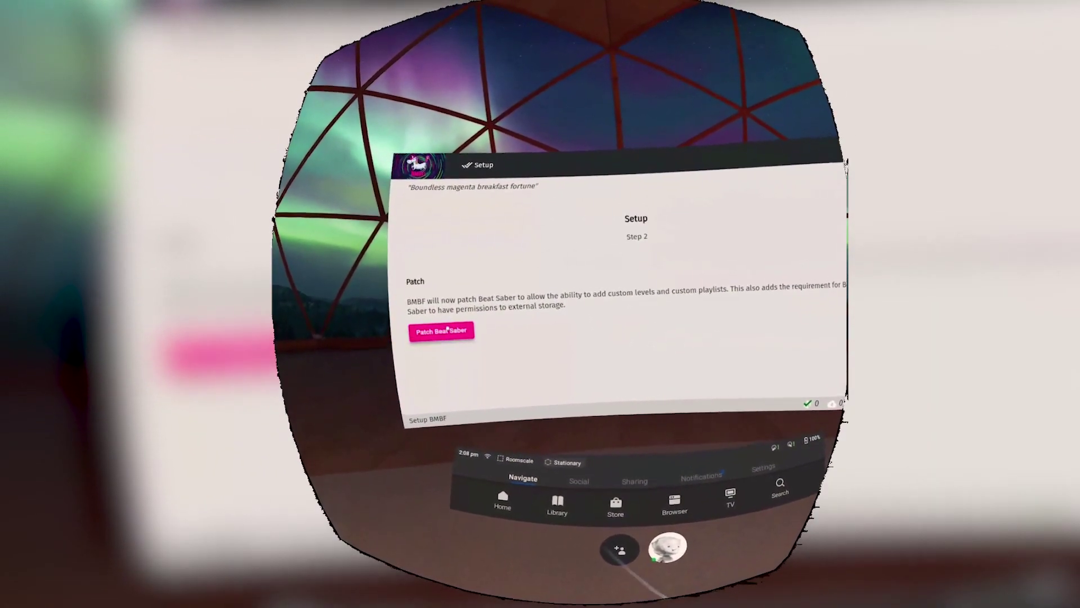
click(475, 337)
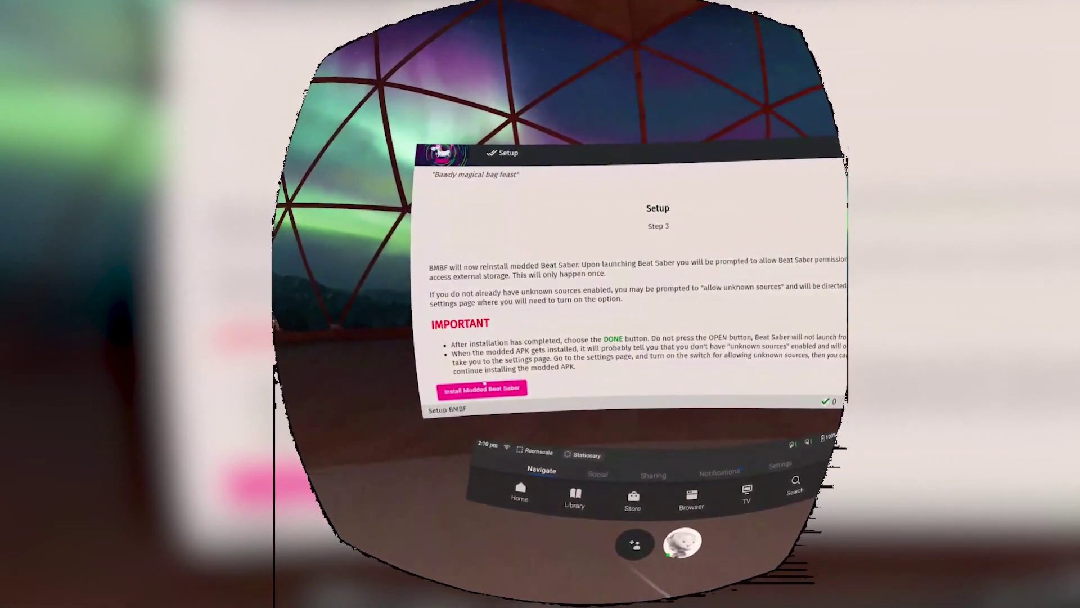
Step: Switch on Unknown sources in the Quest Security settings, confirm with OK, and return to BMBF Setup Step 3
click(483, 388)
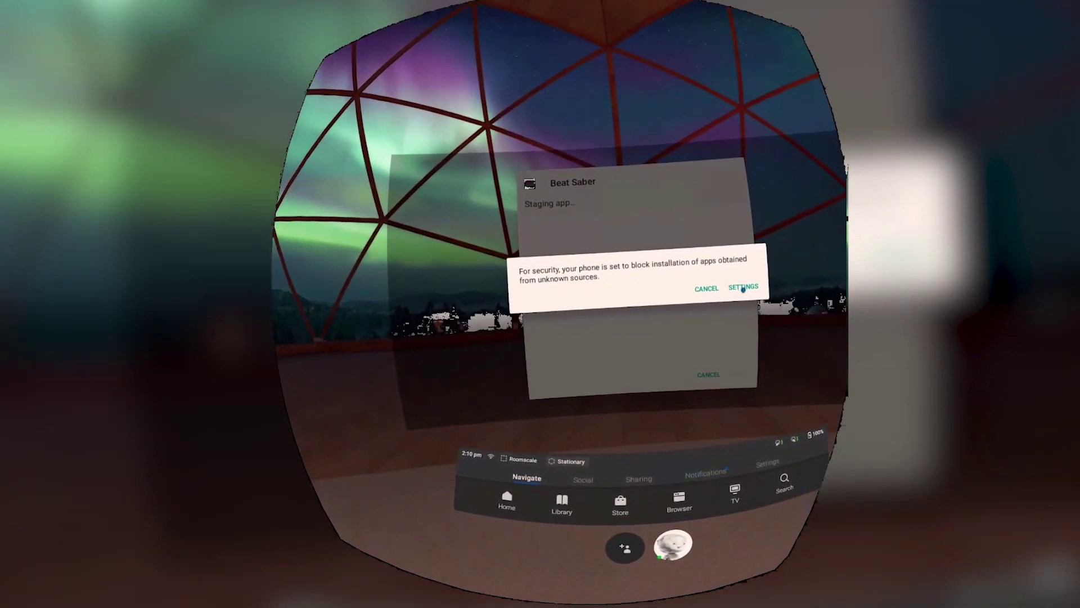
click(746, 292)
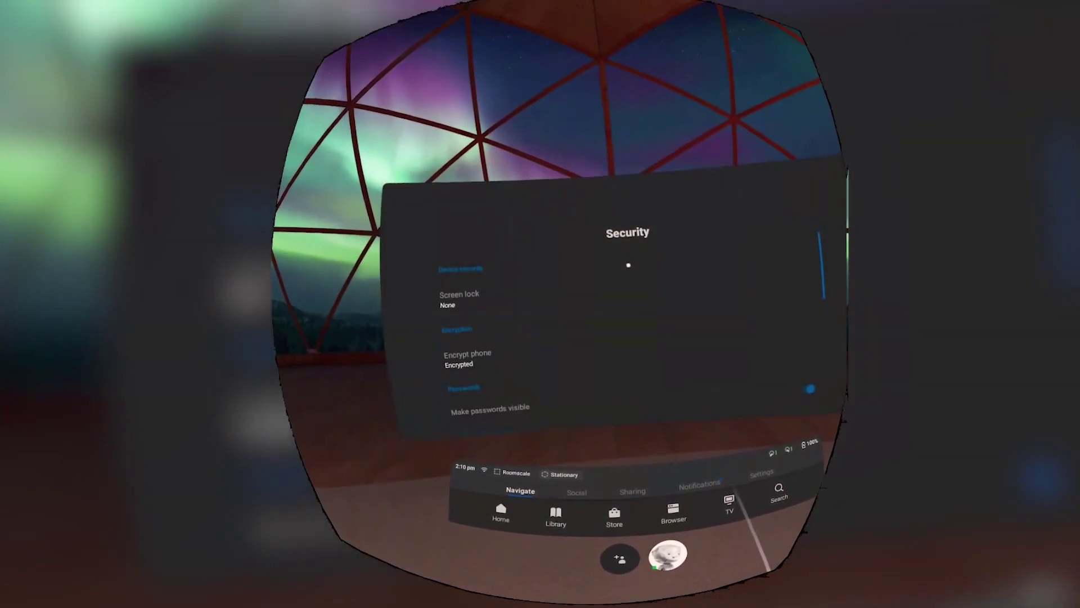
scroll(716, 260, down, 5)
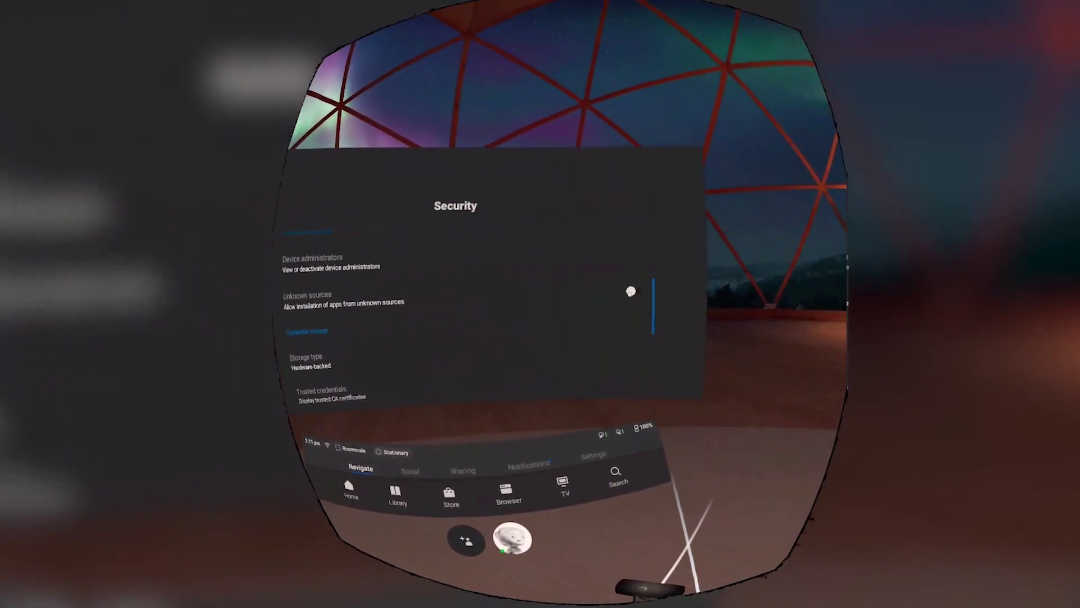
click(636, 285)
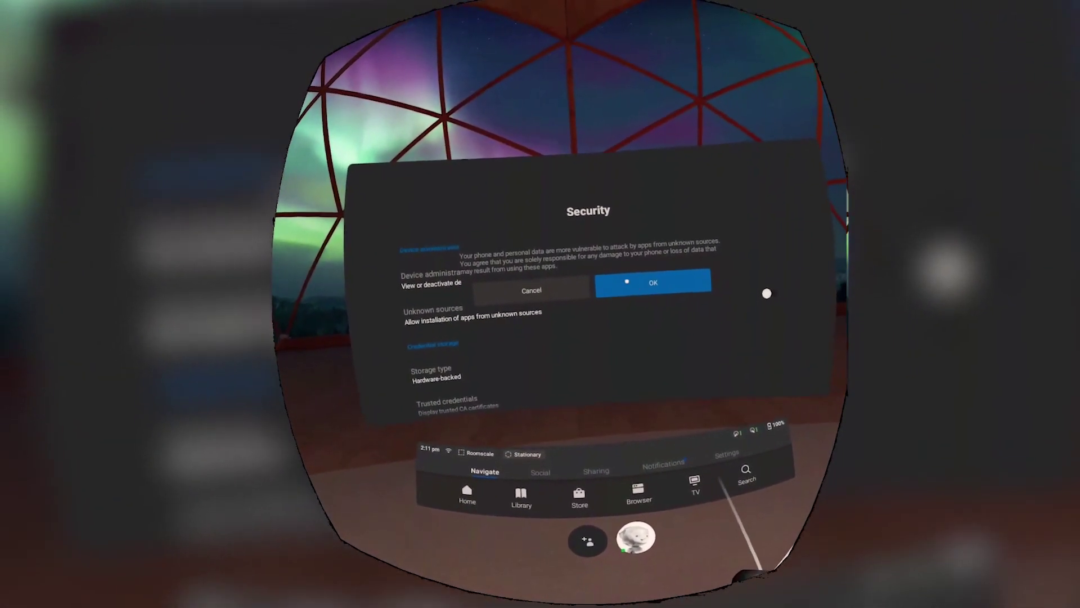
click(636, 287)
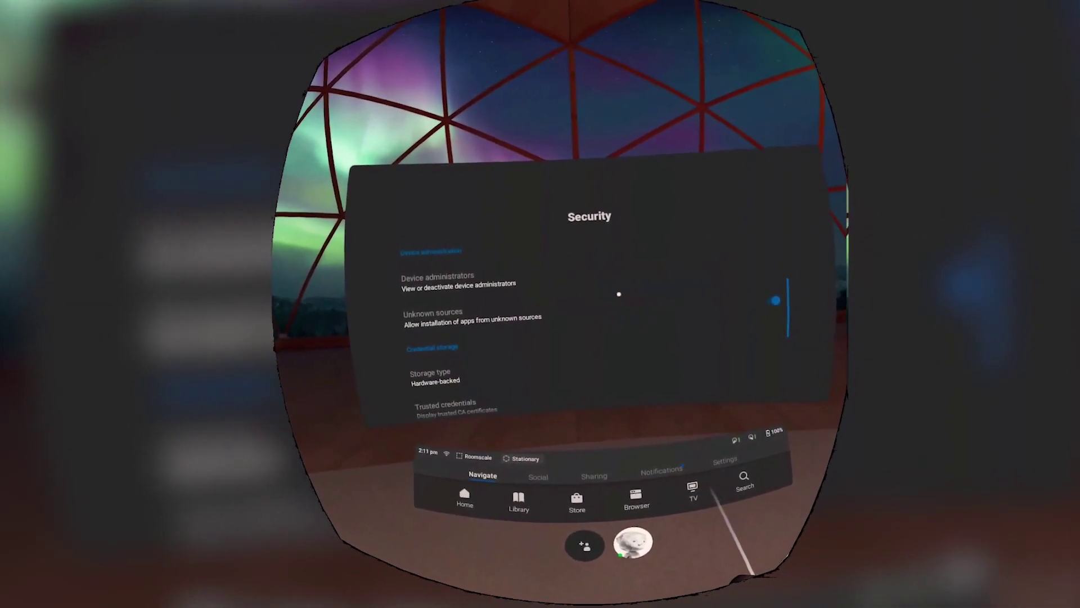
scroll(619, 293, up, 5)
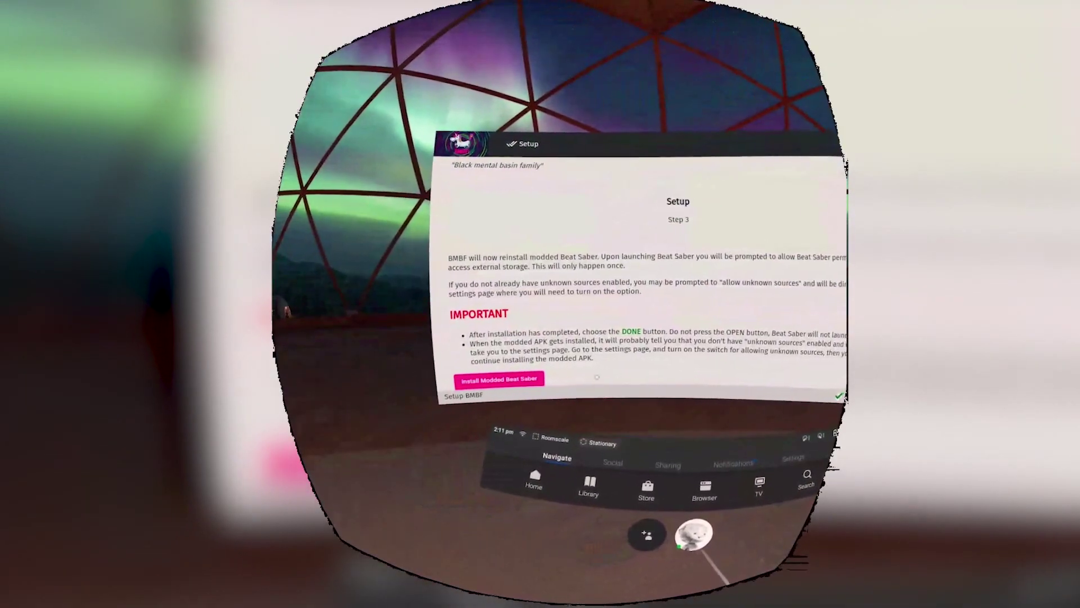
Step: Retry Install Modded Beat Saber and approve the Android INSTALL dialog
click(526, 372)
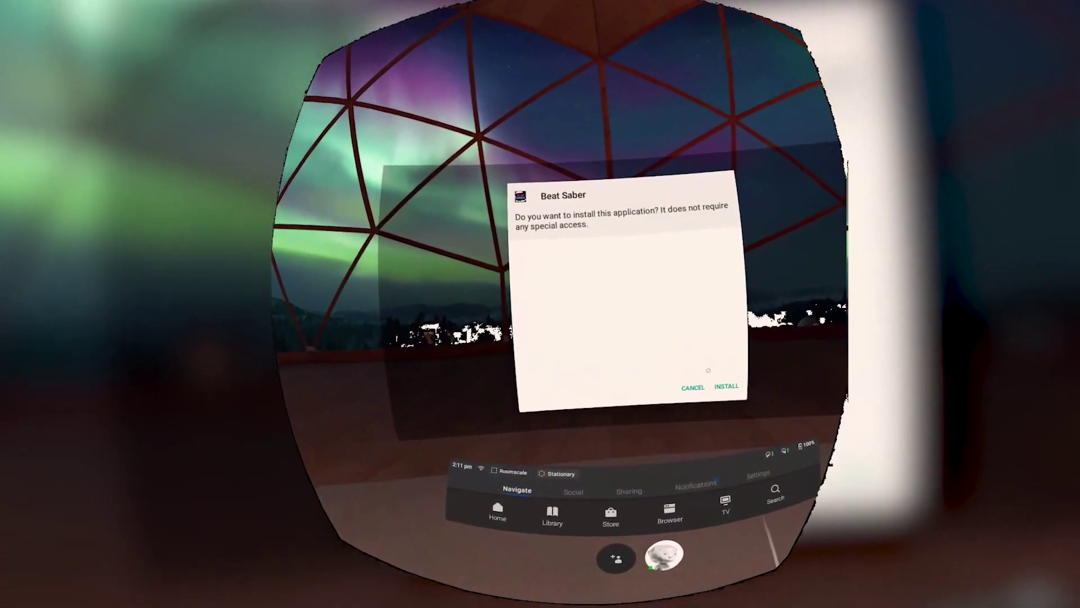
click(718, 384)
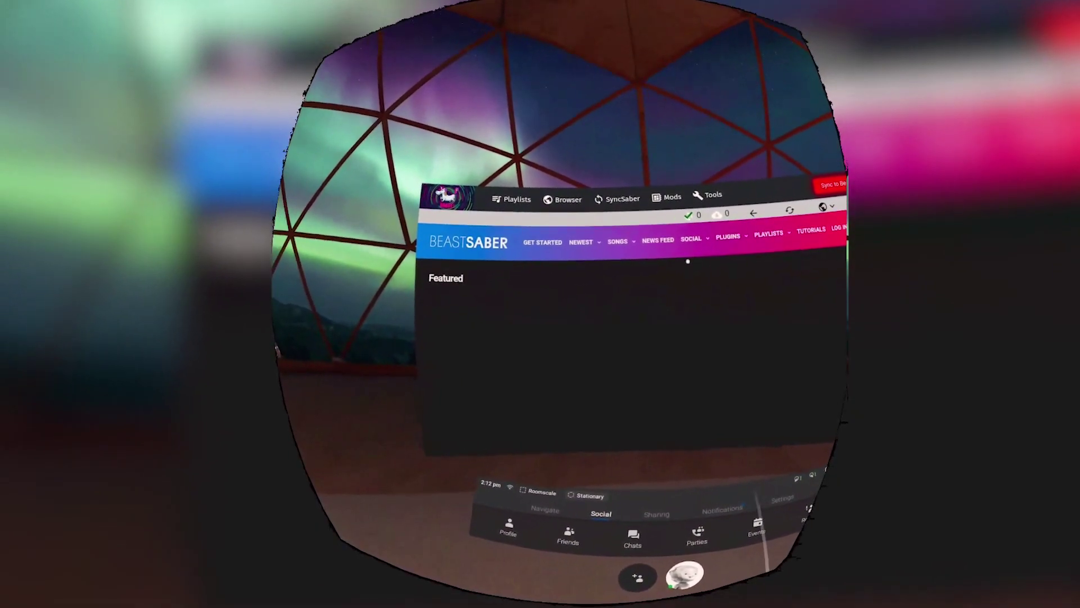
Step: Get Jason Derulo – Colors from BeastSaber's Curator Recommended list and check it on the Playlists page
scroll(690, 237, down, 3)
scroll(690, 236, down, 3)
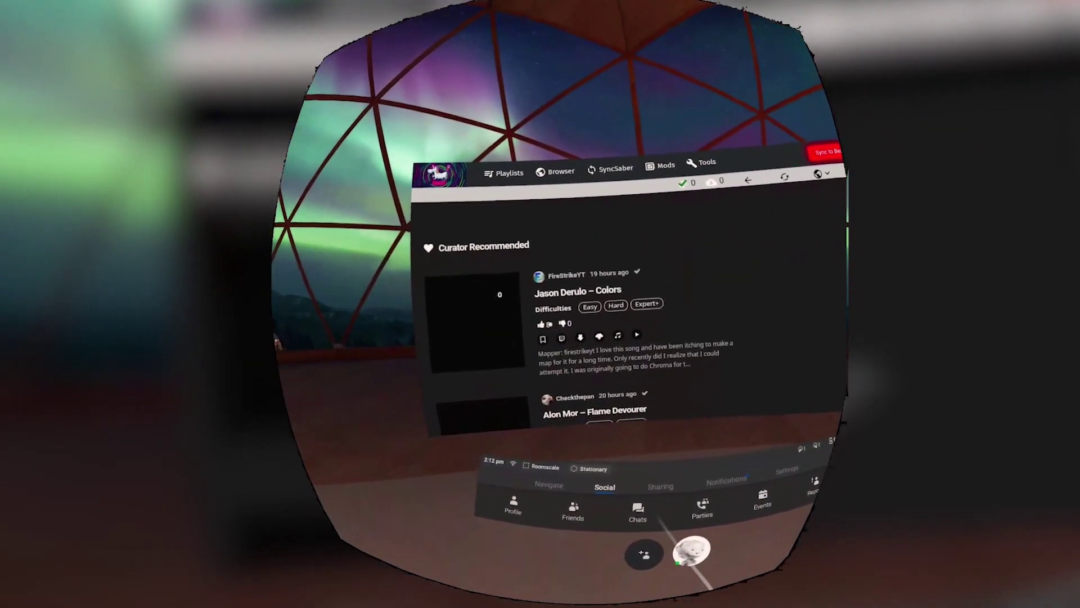
scroll(589, 303, down, 3)
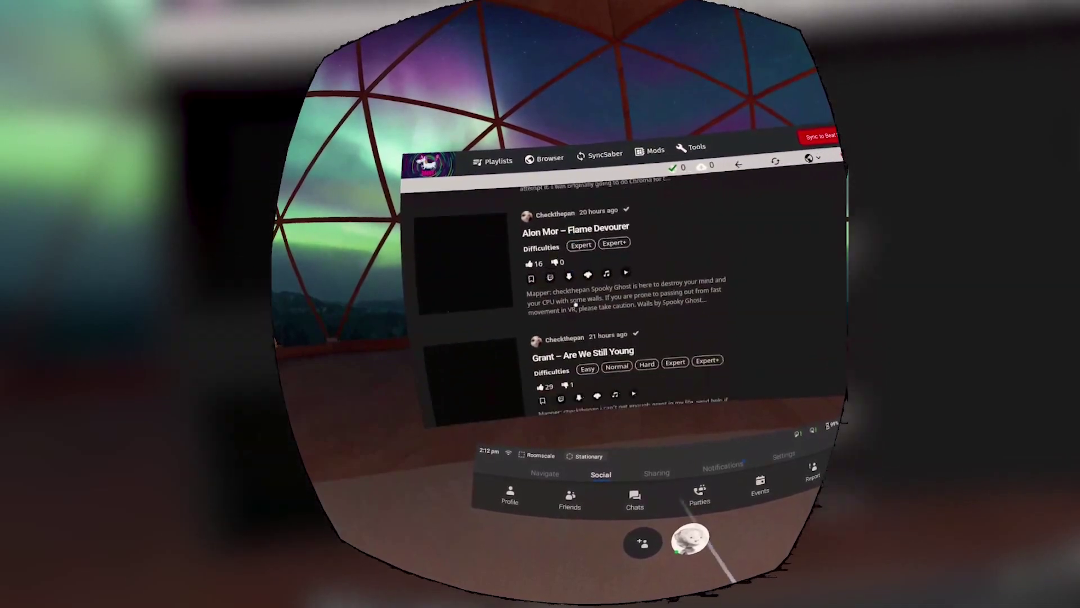
scroll(577, 315, up, 3)
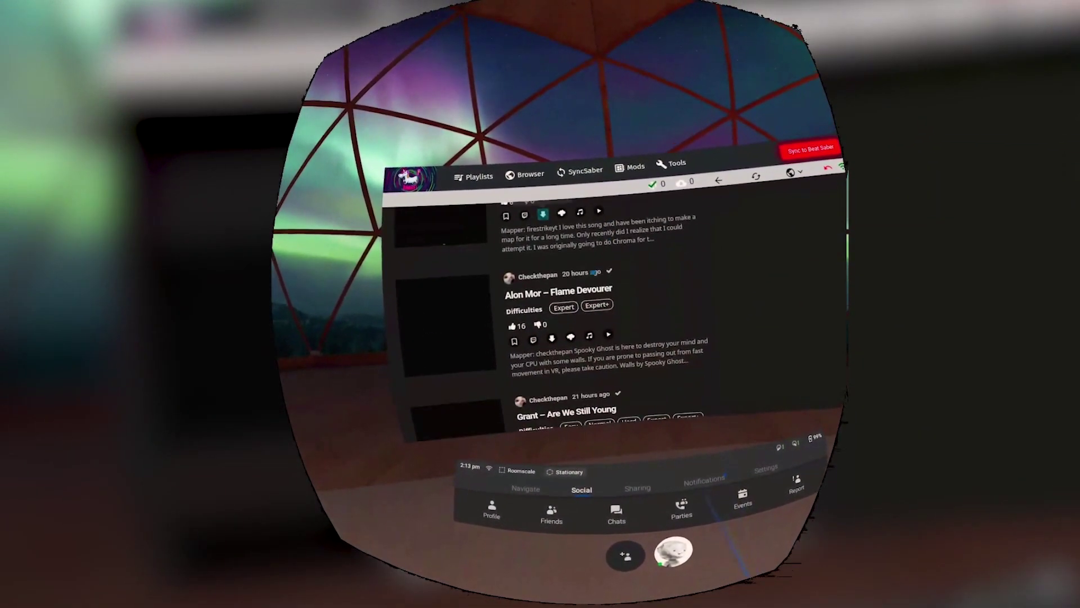
scroll(586, 279, up, 5)
scroll(596, 276, down, 3)
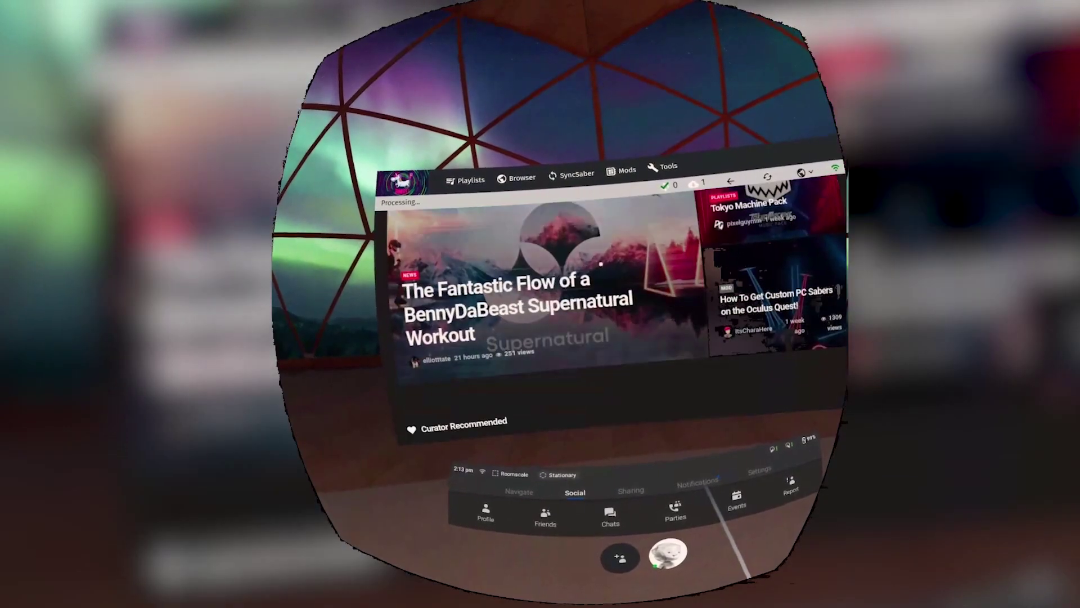
scroll(605, 272, down, 5)
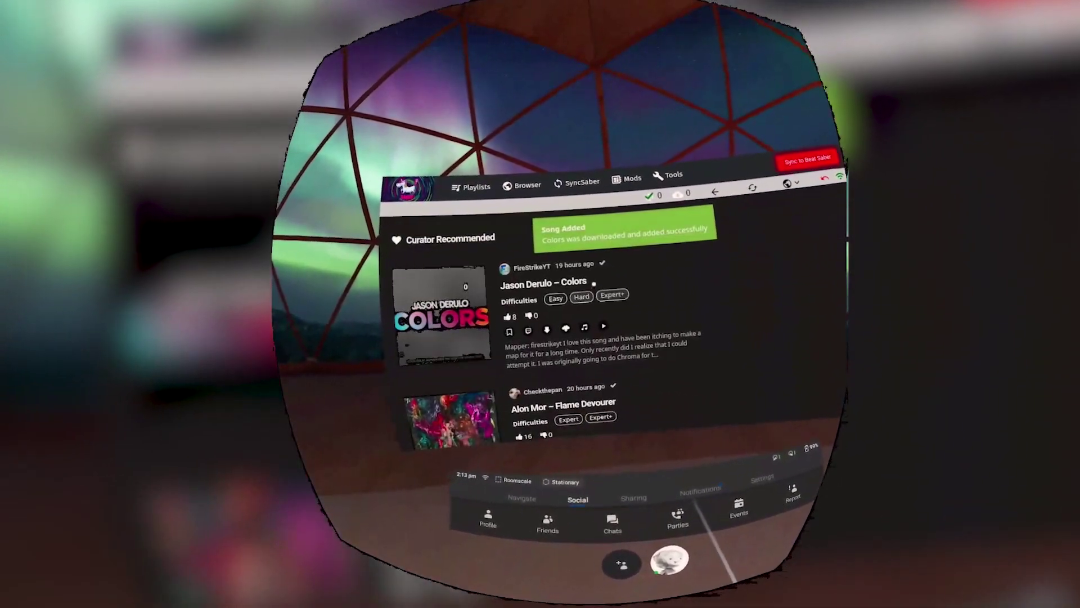
scroll(619, 265, up, 4)
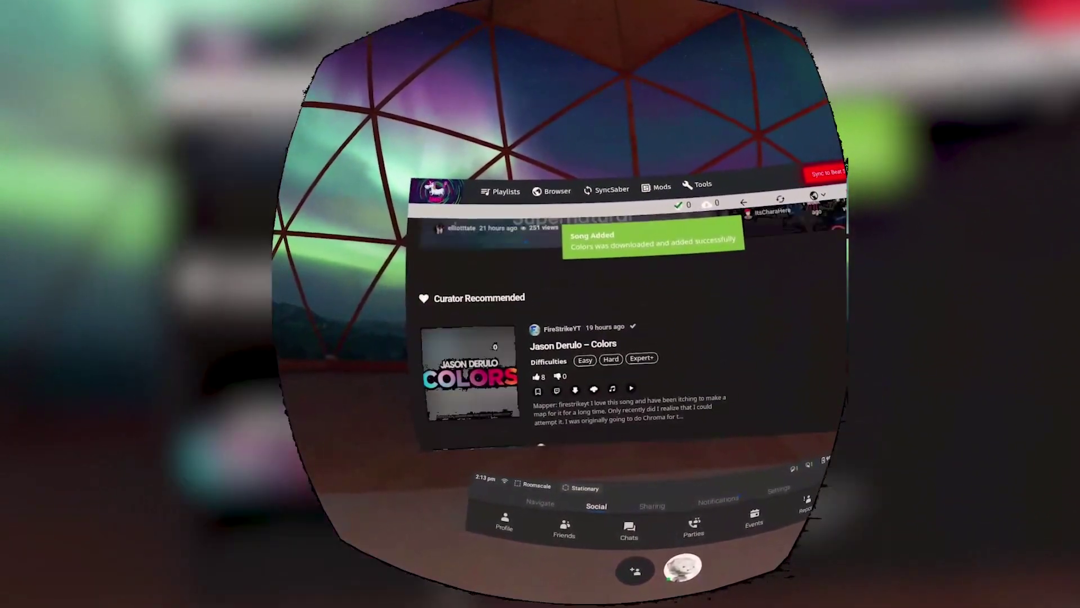
click(514, 193)
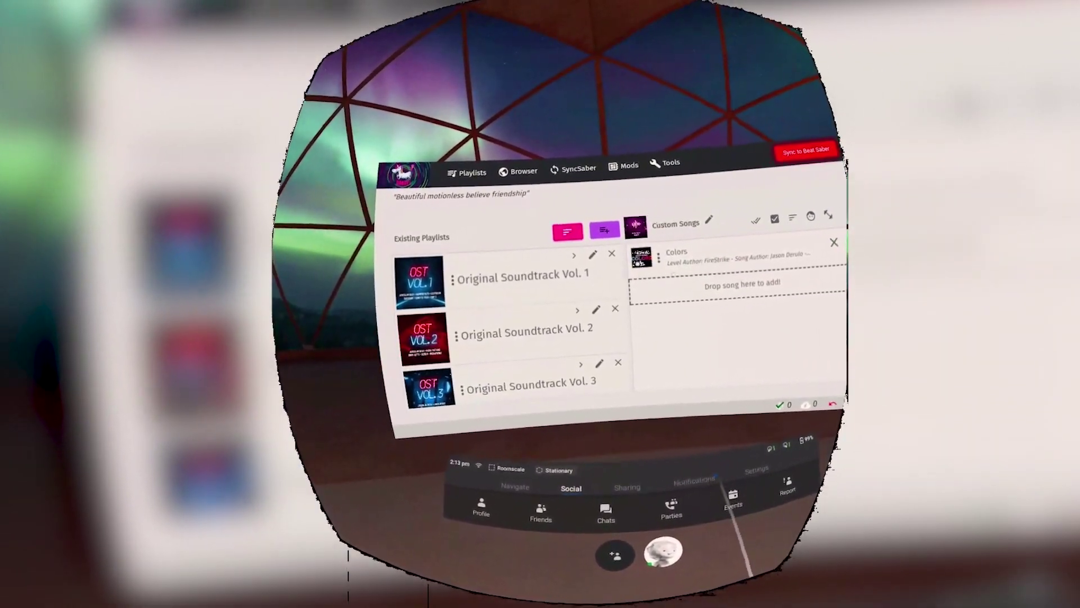
Step: Sync the Custom Songs playlist with Colors to Beat Saber, then start Beat Saber
scroll(559, 313, down, 2)
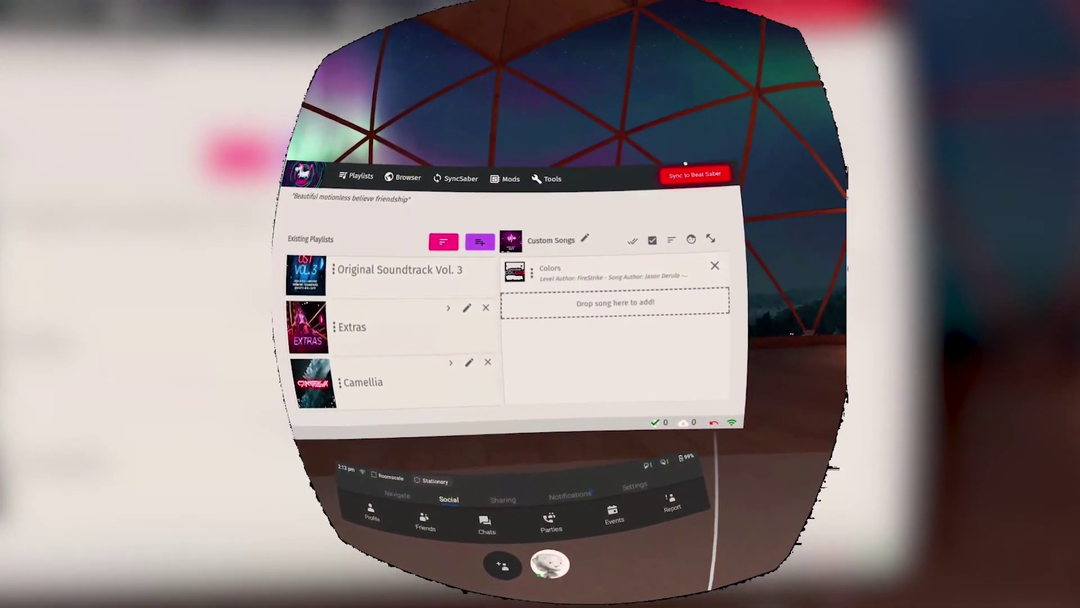
click(686, 176)
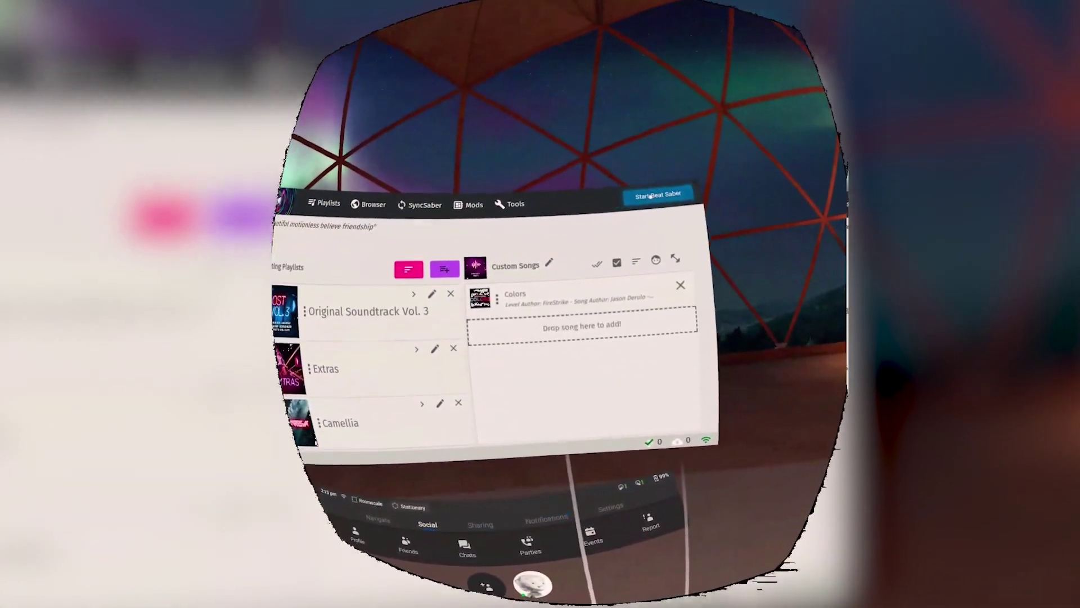
click(651, 196)
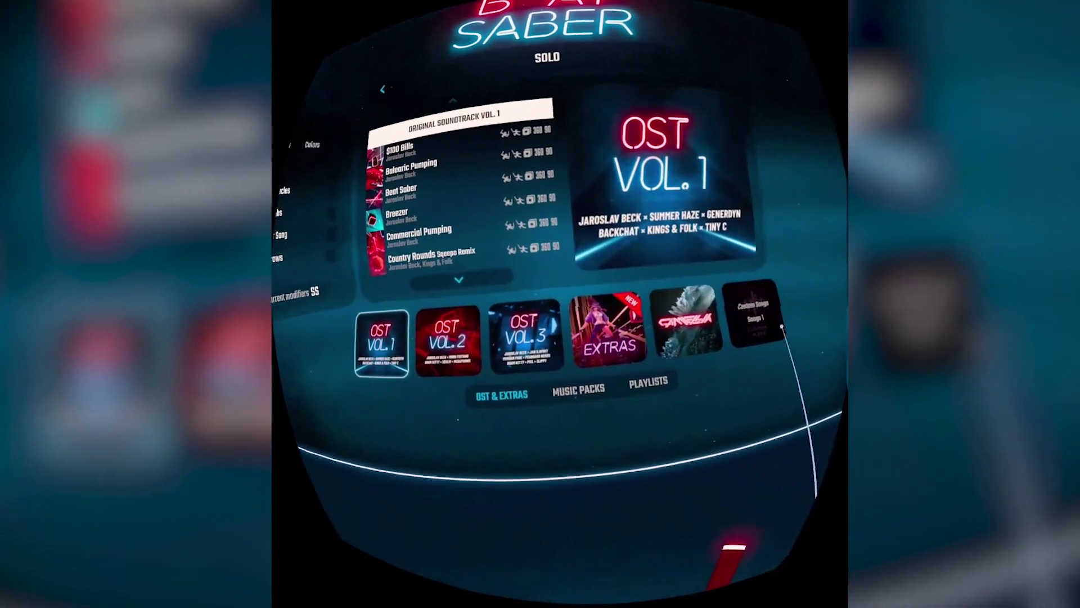
Step: Open the Custom Maps pack, select Colors, and press PLAY
click(782, 326)
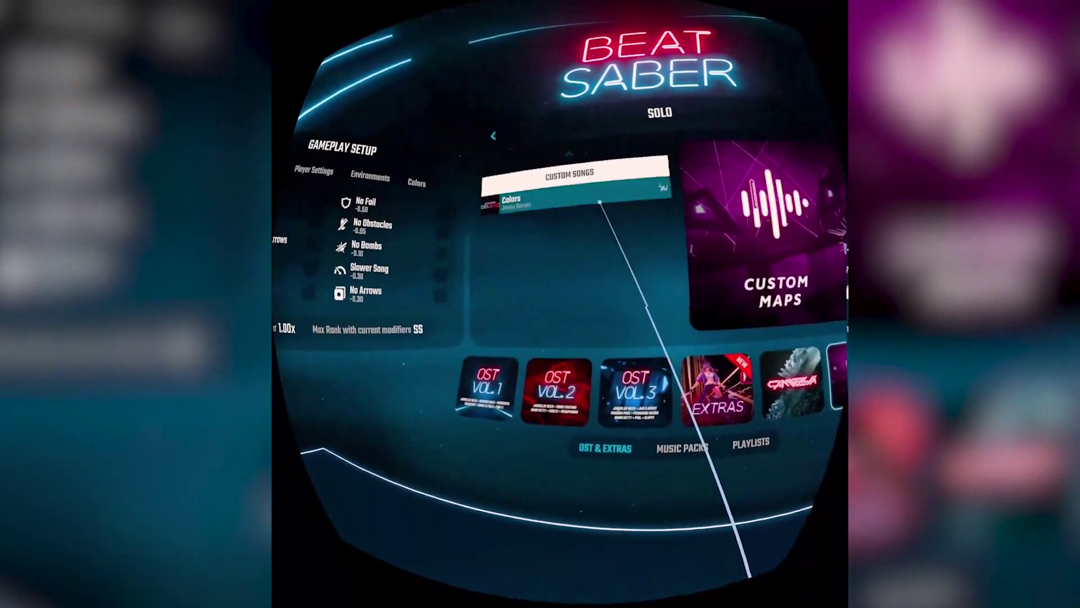
click(623, 169)
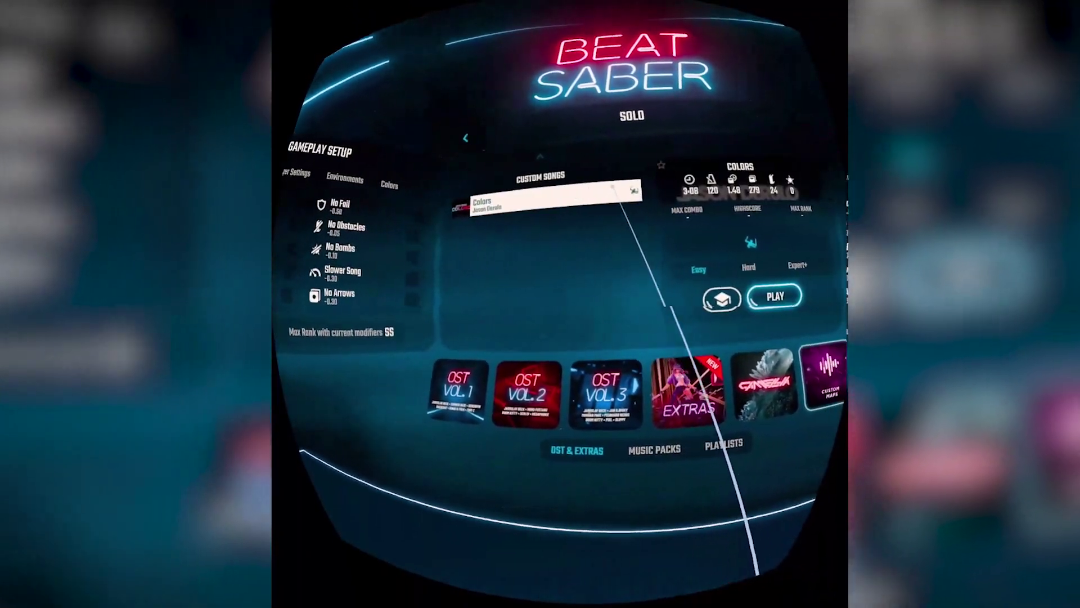
click(737, 288)
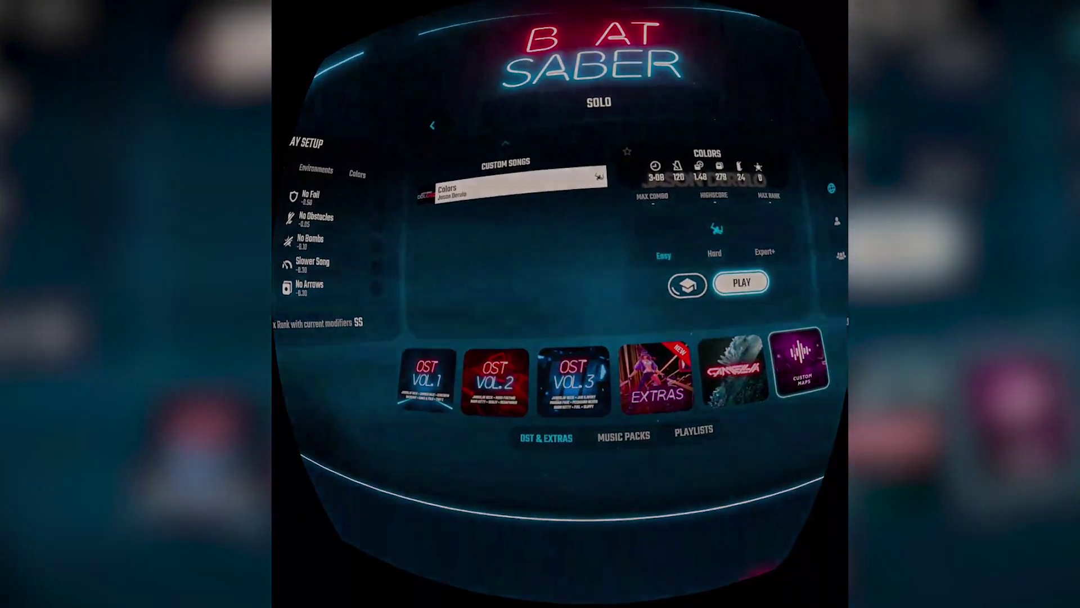